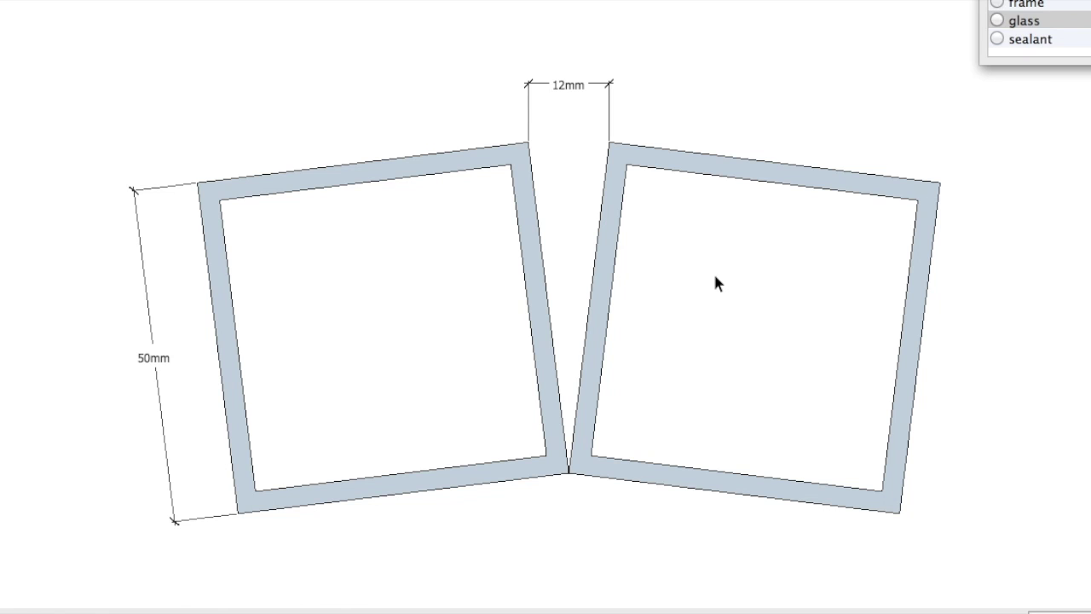
# Draw the wedge's top edge between the frames' corners and down the right frame side.
pyautogui.click(564, 1)
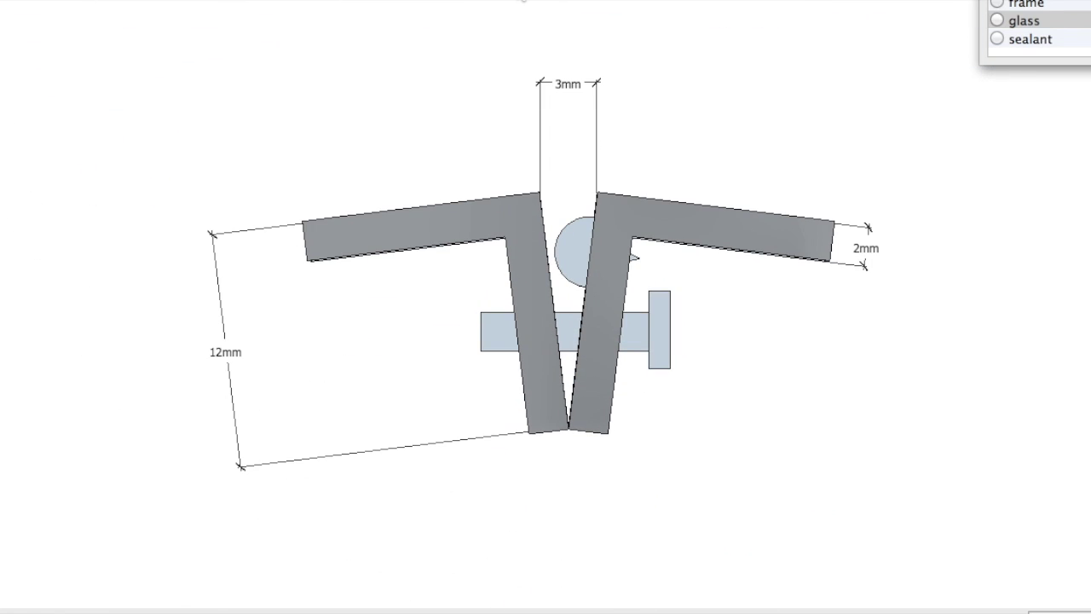
pyautogui.click(562, 2)
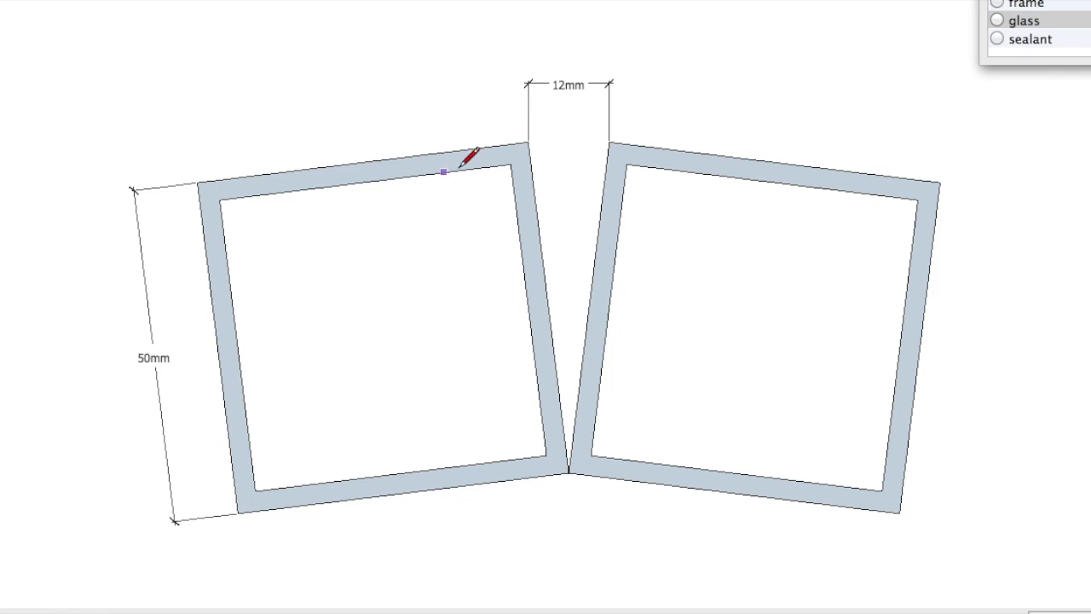
pyautogui.click(528, 142)
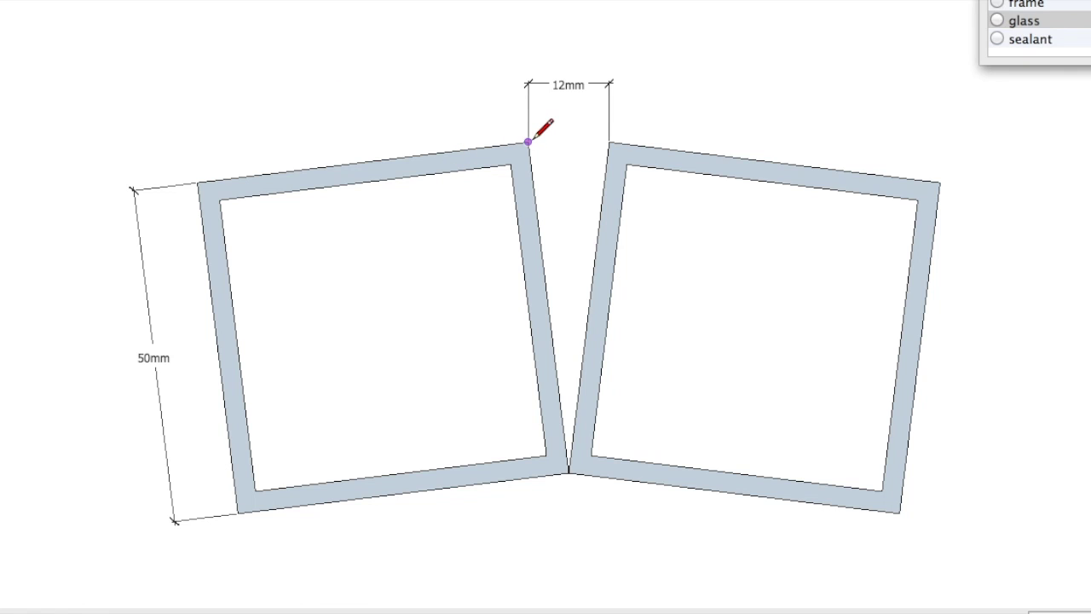
pyautogui.click(607, 142)
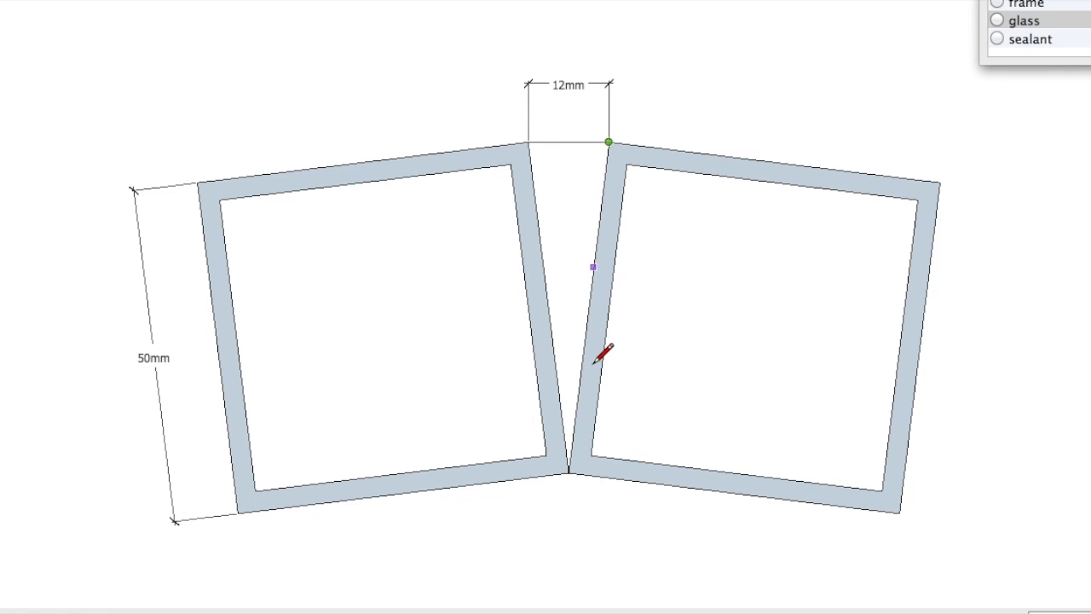
pyautogui.click(568, 470)
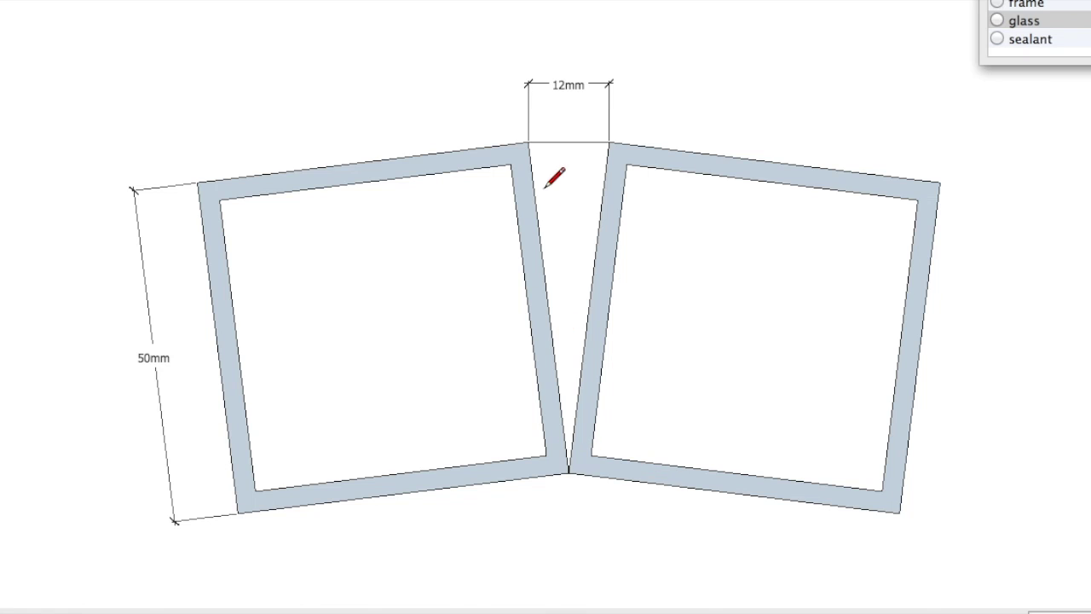
# Close the wedge face down the left side, then select it and lift it from the gap.
pyautogui.click(529, 143)
pyautogui.click(568, 471)
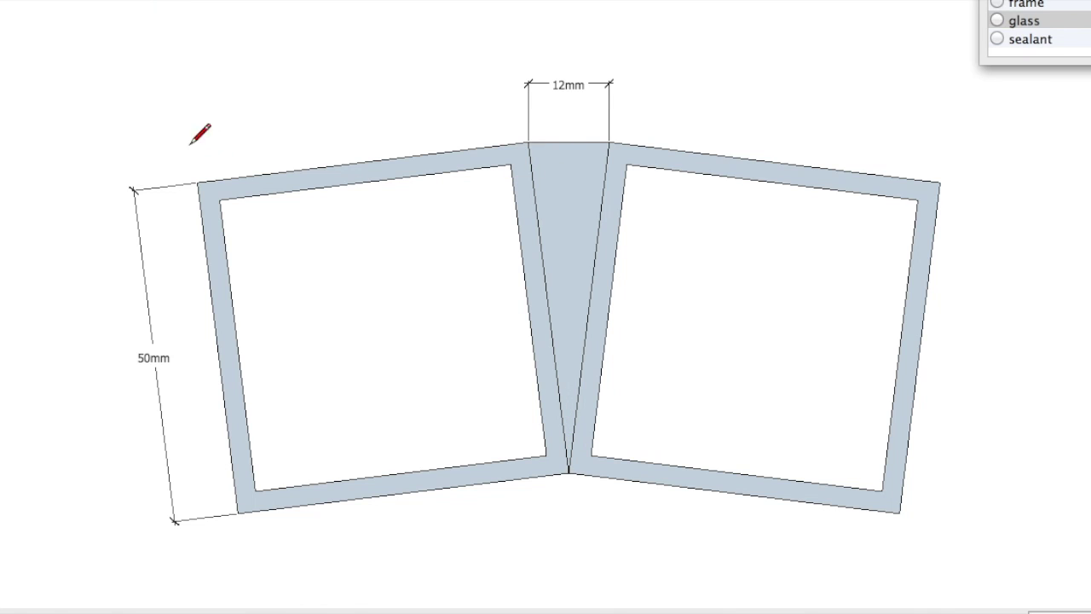
pyautogui.doubleClick(571, 274)
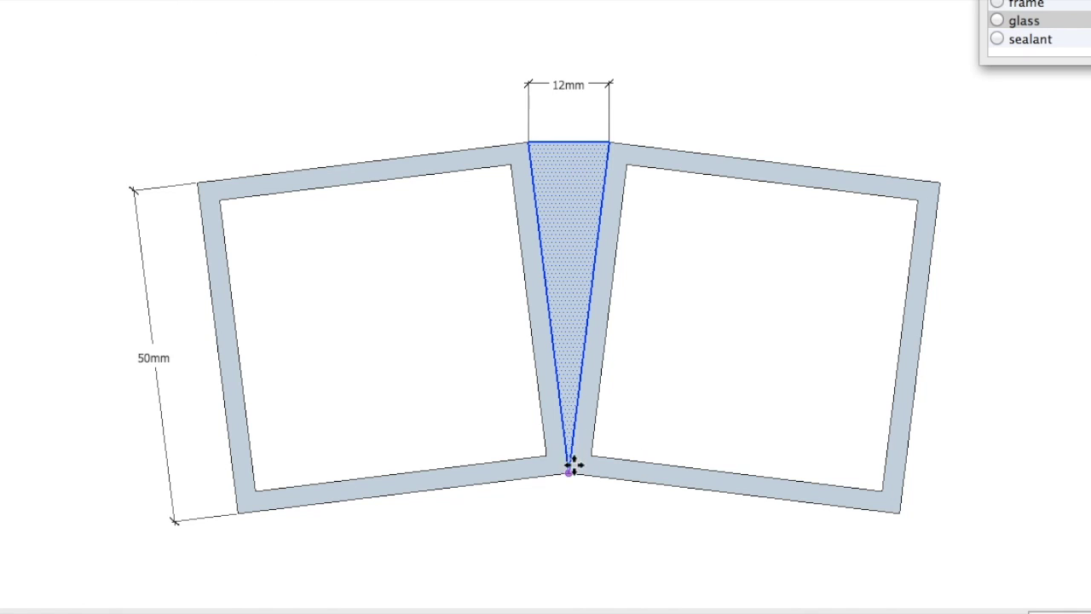
pyautogui.moveTo(570, 469); pyautogui.dragTo(569, 372)
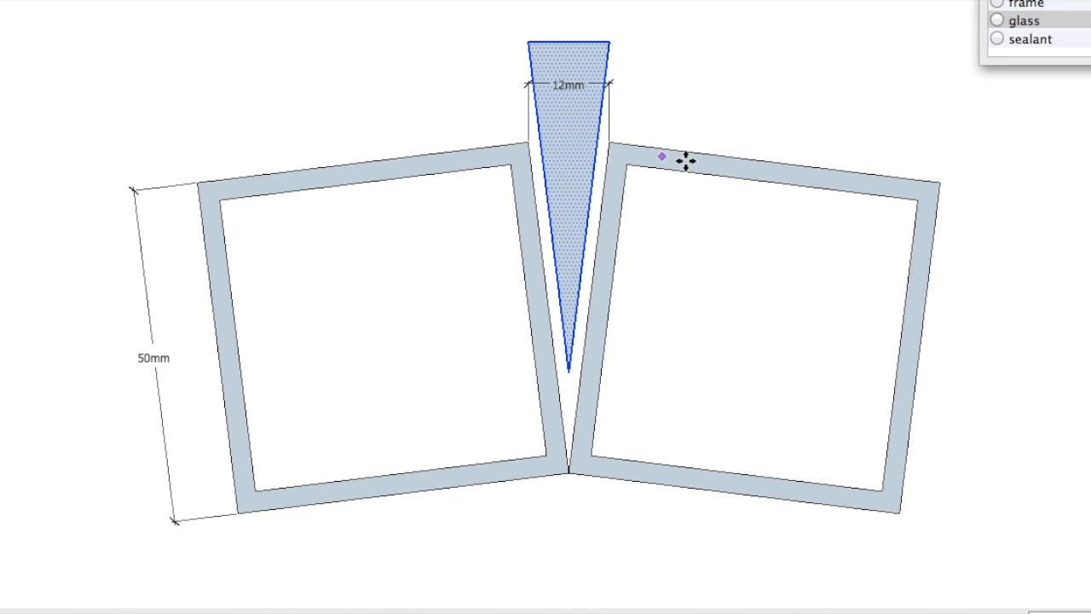
# Deselect the lifted wedge and return to the close-up joint profile scene.
pyautogui.click(36, 19)
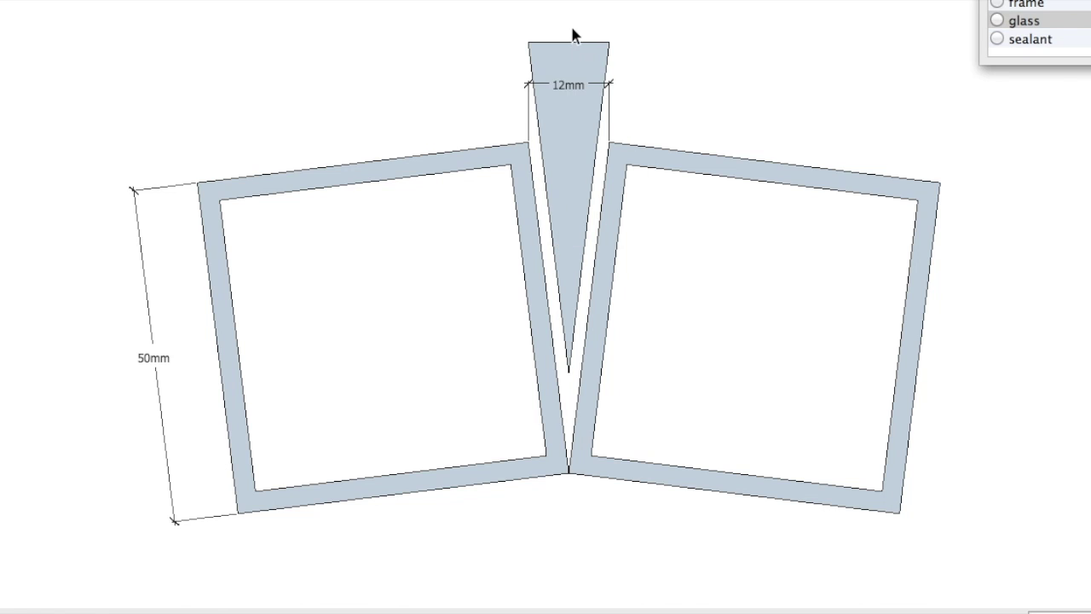
pyautogui.click(568, 1)
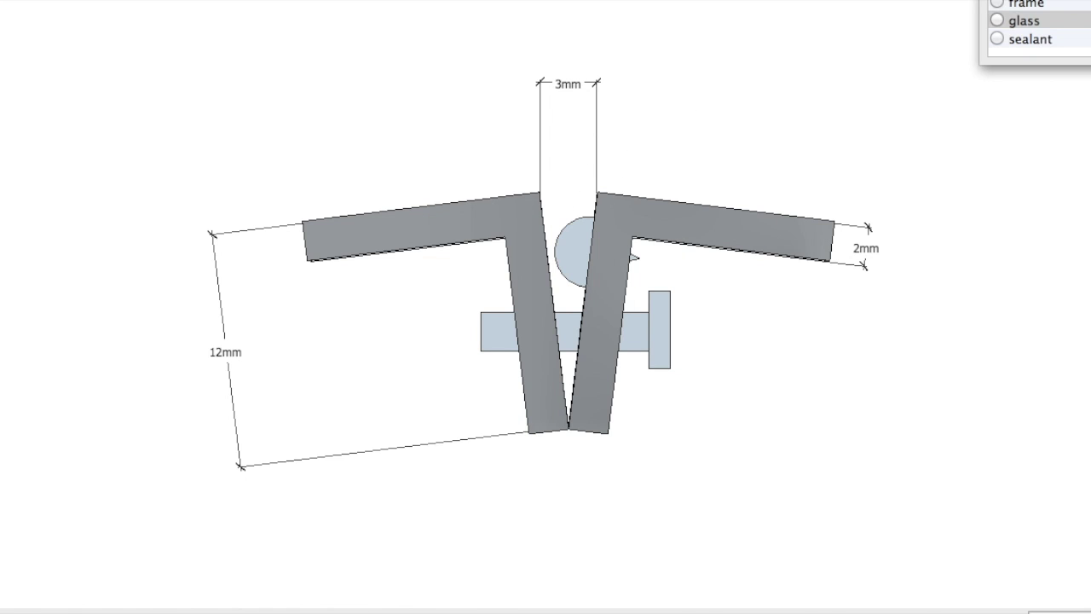
pyautogui.click(584, 243)
# Move the sealant bead out of the joint gap to the right of the bolt, then reselect it.
pyautogui.press('m')
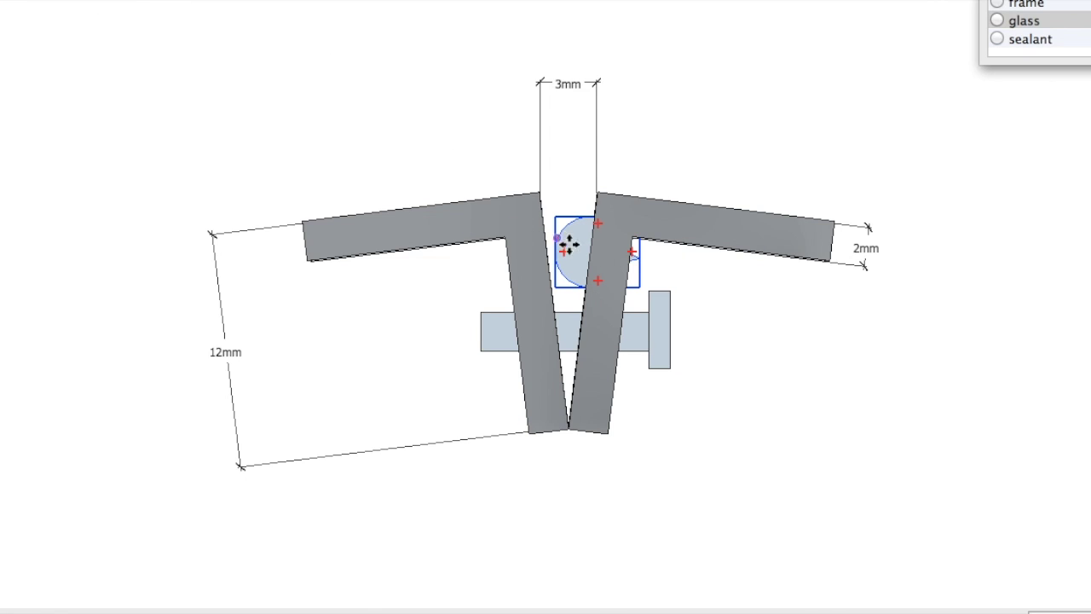
pyautogui.click(630, 255)
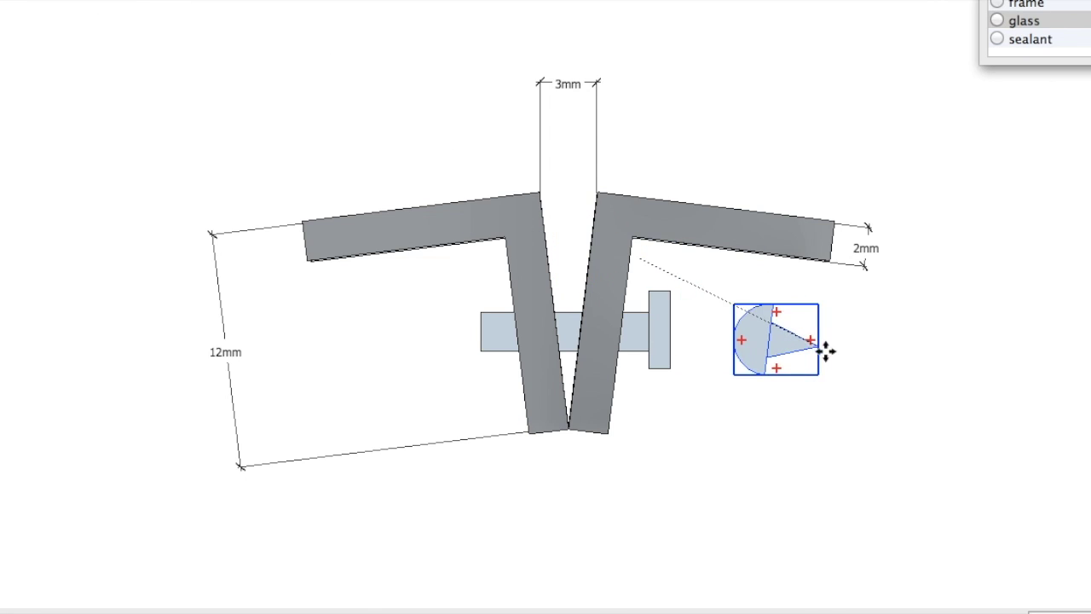
pyautogui.click(879, 375)
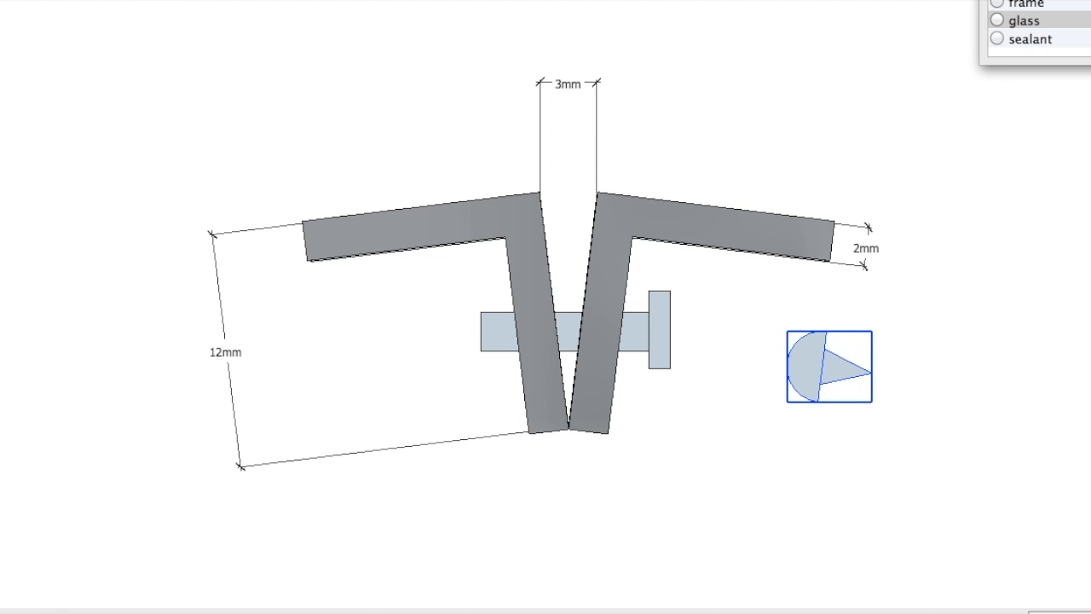
pyautogui.click(246, 92)
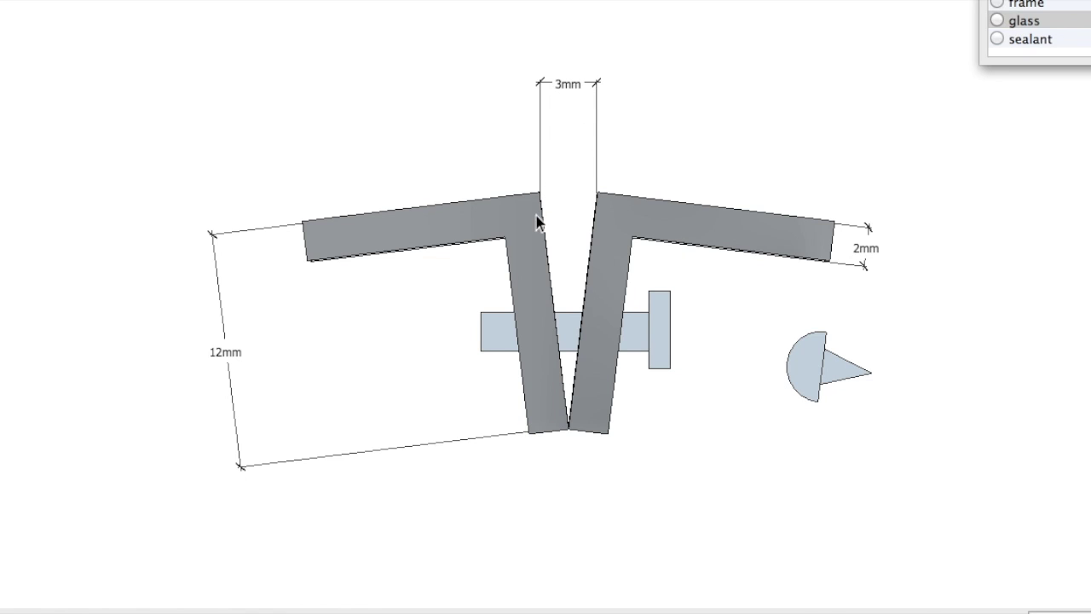
pyautogui.click(802, 385)
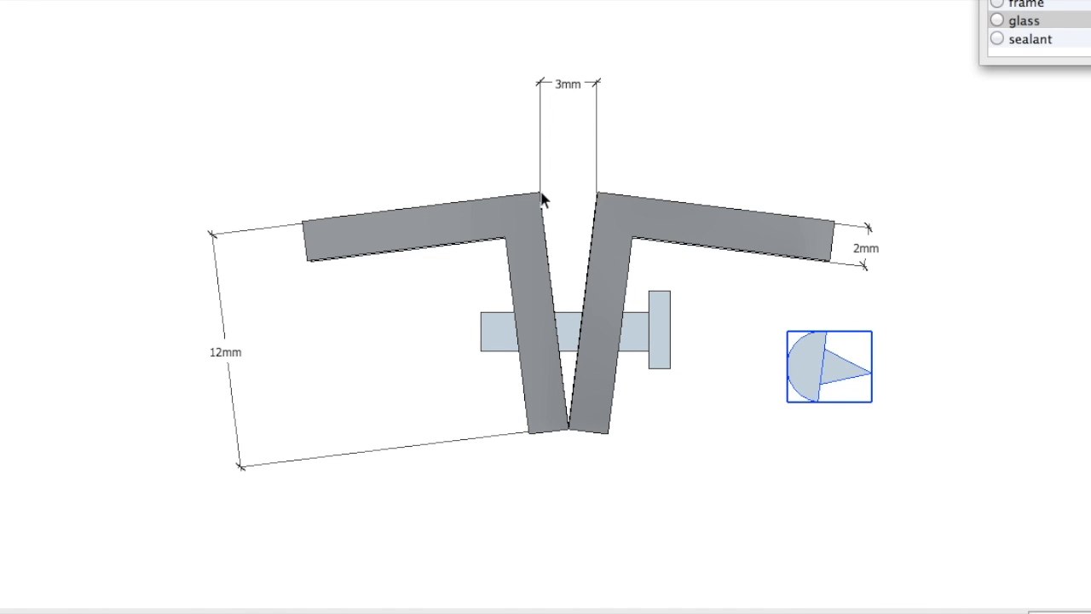
# Isolate the sealant piece and move it back into the gap along the green axis.
pyautogui.moveTo(809, 363); pyautogui.dragTo(604, 192)
pyautogui.click(849, 366)
pyautogui.moveTo(867, 372); pyautogui.dragTo(641, 248)
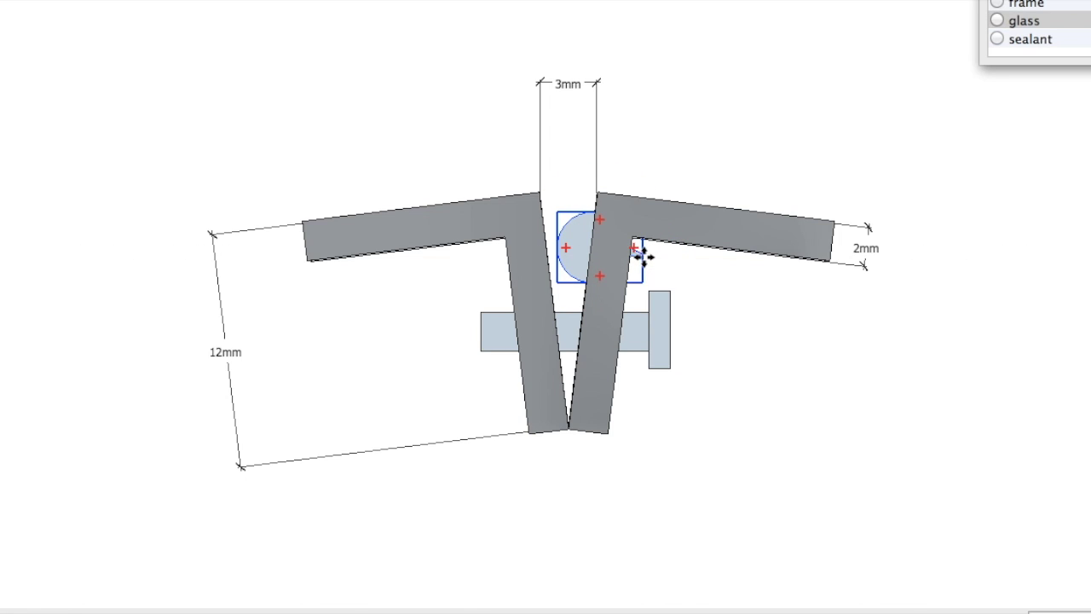
pyautogui.moveTo(638, 264)
pyautogui.mouseDown()
pyautogui.moveTo(630, 274)
pyautogui.moveTo(633, 246)
pyautogui.mouseUp()
# Scale the sealant piece up slightly from a corner grip.
pyautogui.press('s')
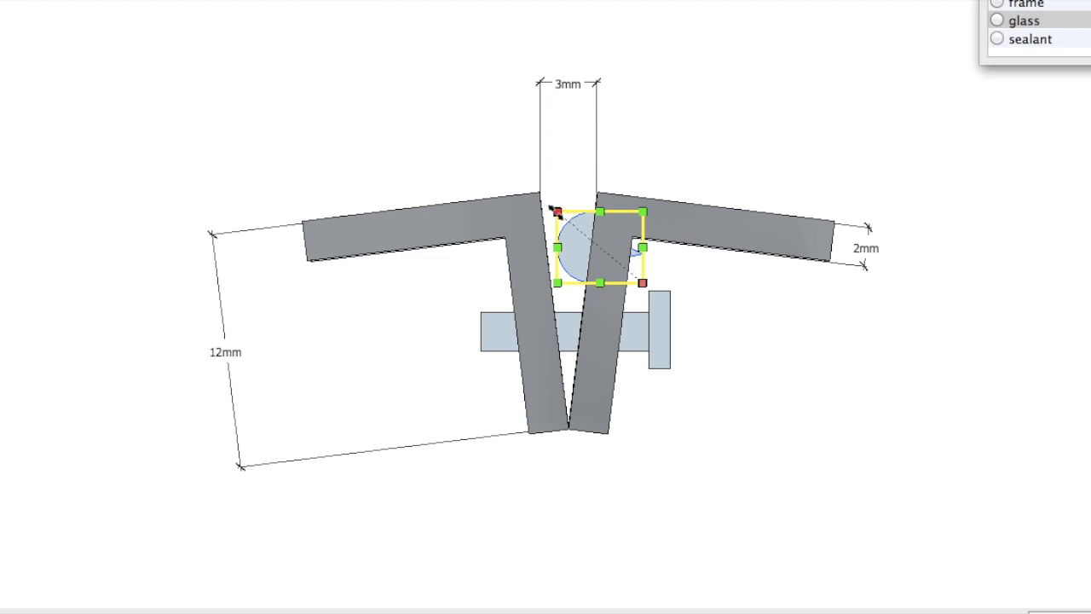
pyautogui.moveTo(555, 212); pyautogui.dragTo(545, 203)
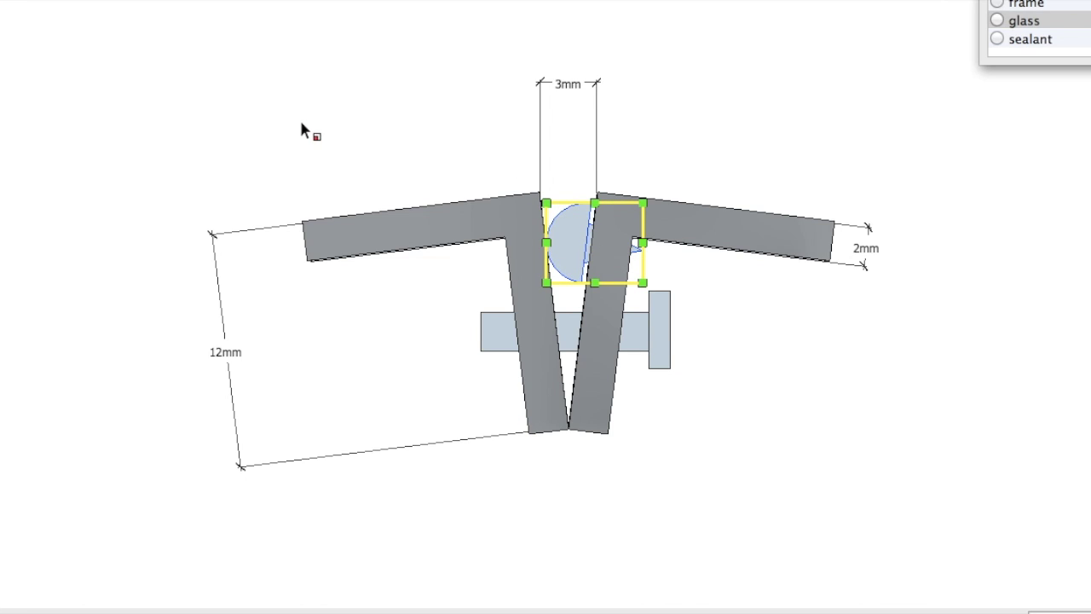
pyautogui.press('space')
pyautogui.click(436, 152)
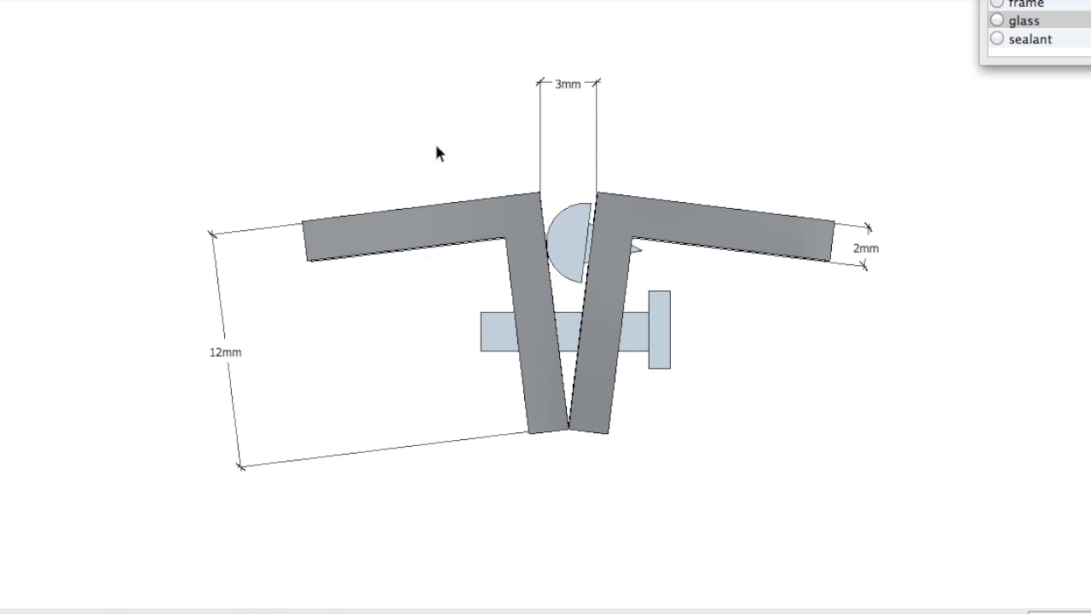
# Lower the sealant slightly along the green axis and begin a line at the right profile's corner.
pyautogui.click(568, 214)
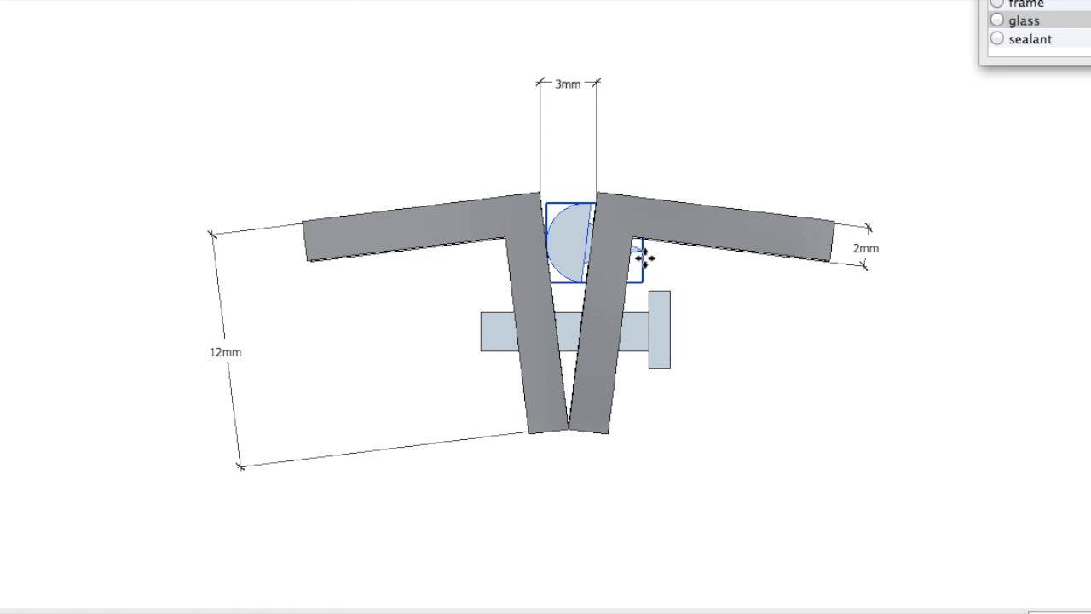
pyautogui.moveTo(638, 248); pyautogui.dragTo(642, 265)
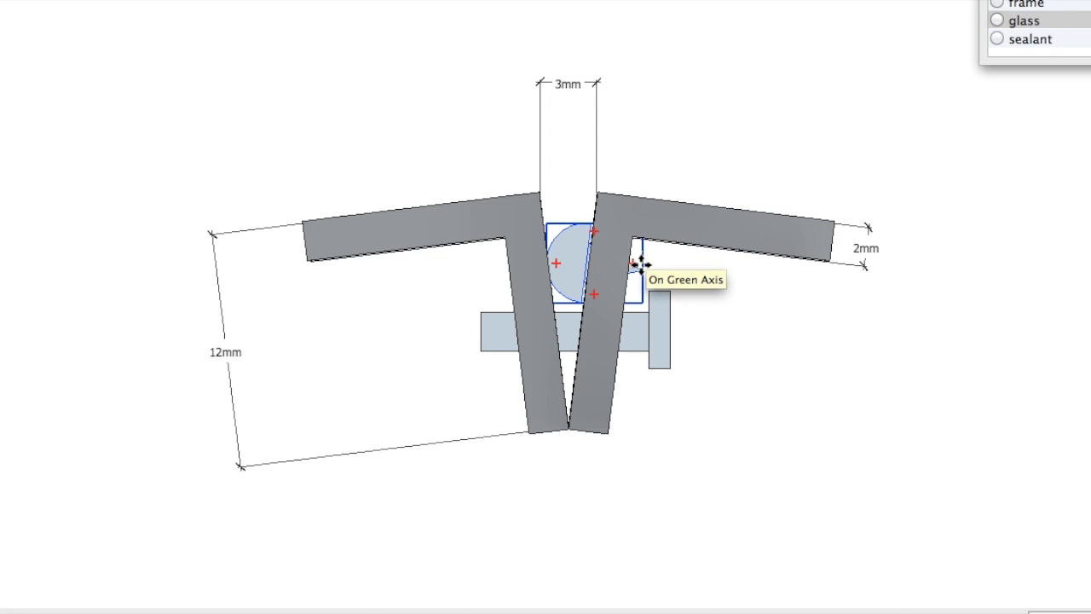
pyautogui.moveTo(553, 265)
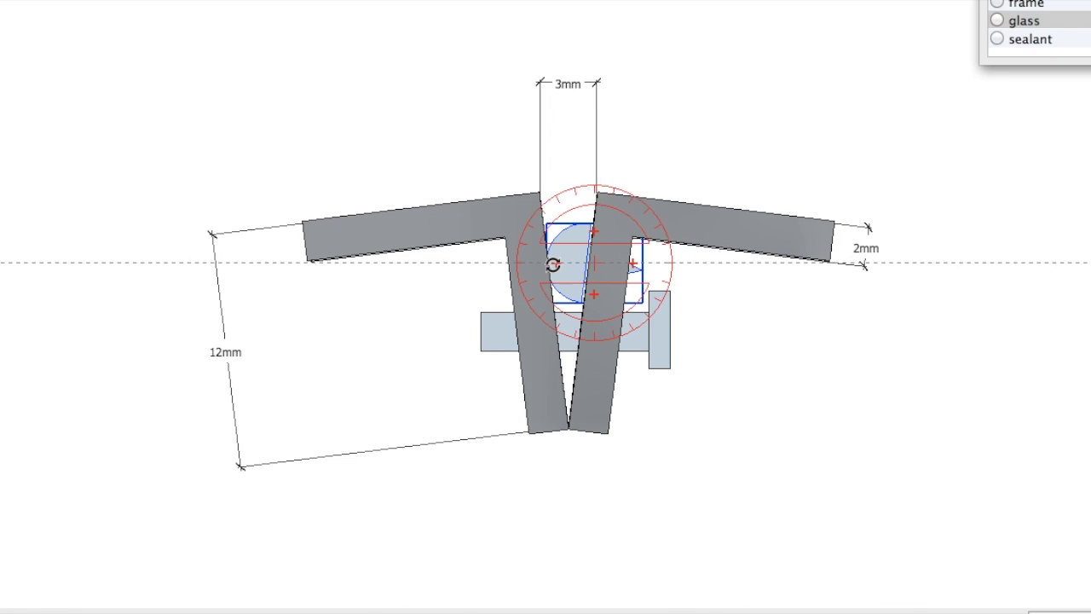
pyautogui.click(136, 70)
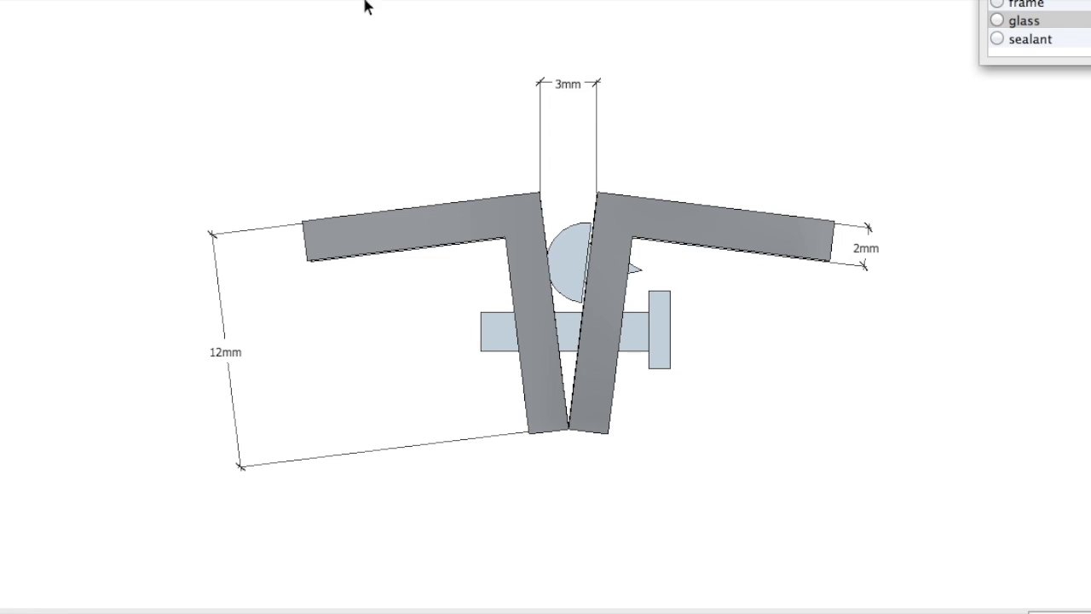
pyautogui.click(596, 193)
# Draw parallel up-right lines from the top corners of the right and left profiles.
pyautogui.click(724, 64)
pyautogui.press('Escape')
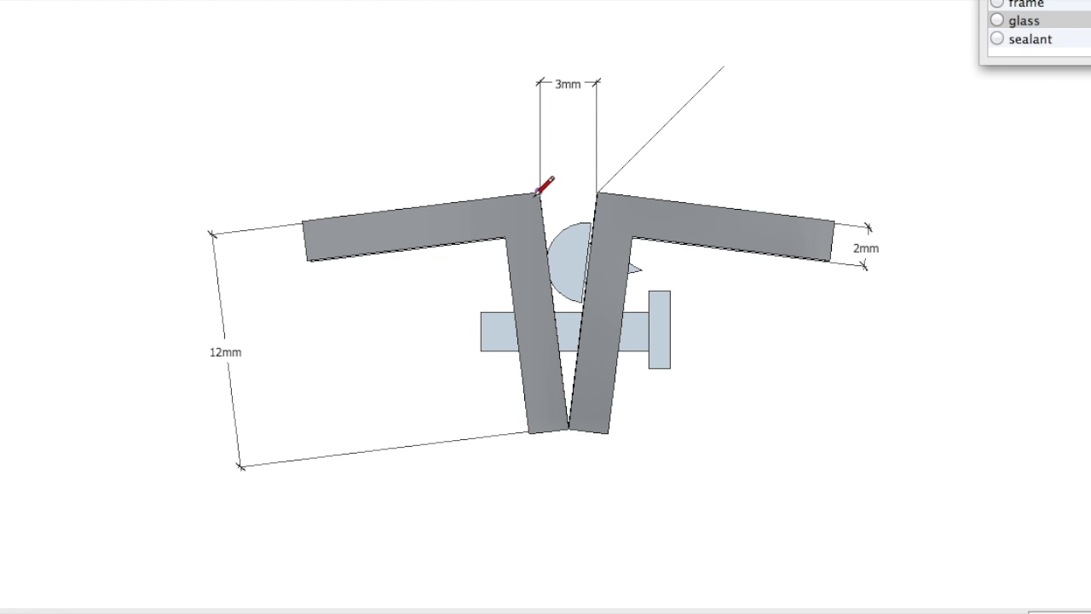
pyautogui.click(538, 192)
pyautogui.click(694, 38)
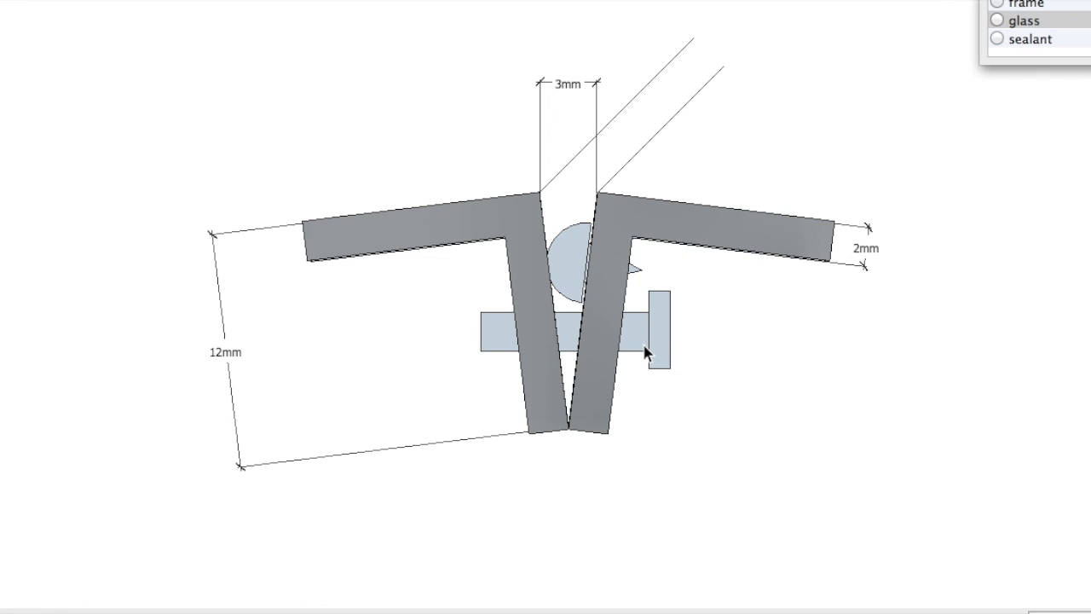
pyautogui.click(682, 108)
# Delete both diagonal lines and turn on the glass and sealant layers.
pyautogui.press('Delete')
pyautogui.click(645, 87)
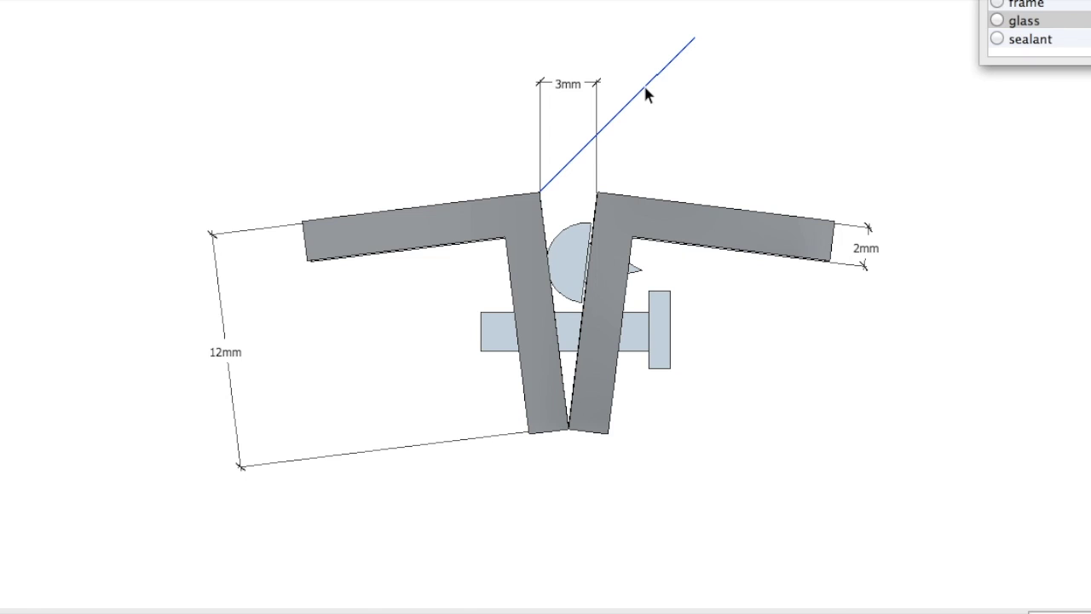
pyautogui.press('Delete')
pyautogui.click(1086, 20)
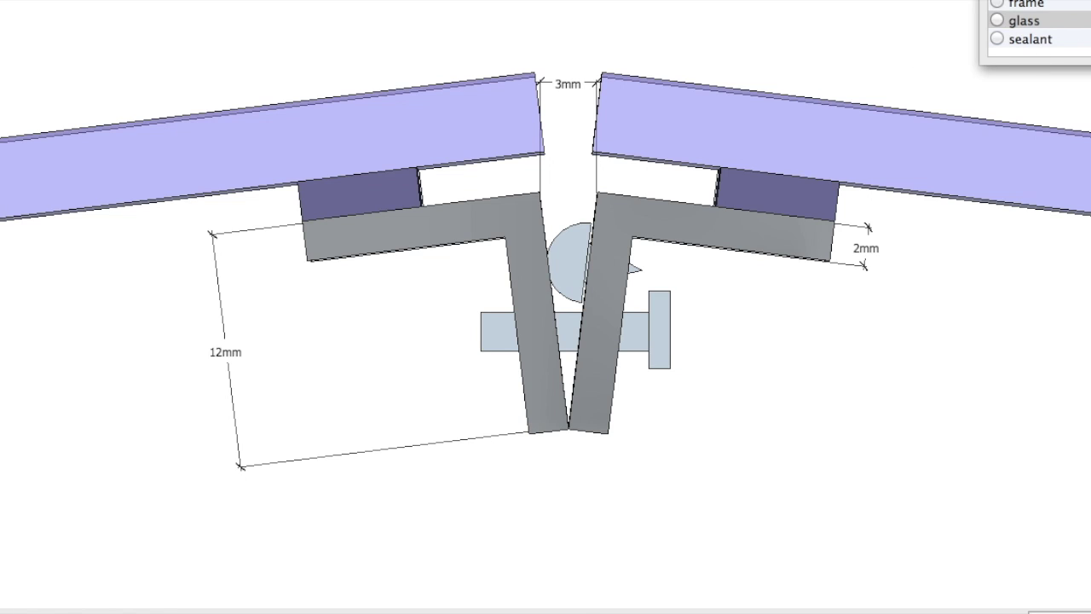
pyautogui.click(1078, 40)
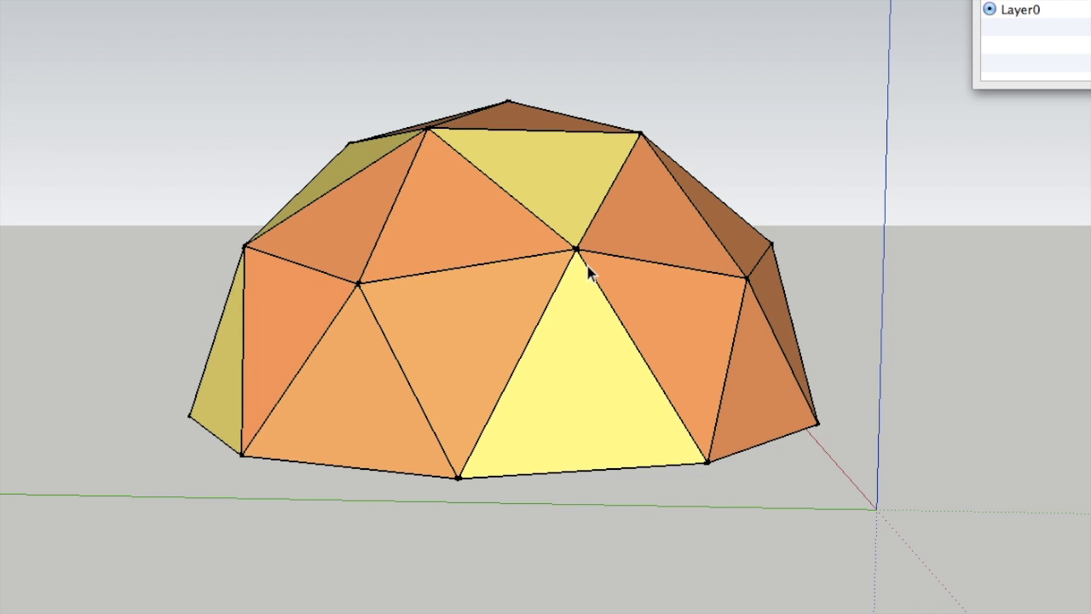
# Select the lower-center triangle panel group of the dome and open it for editing.
pyautogui.click(474, 330)
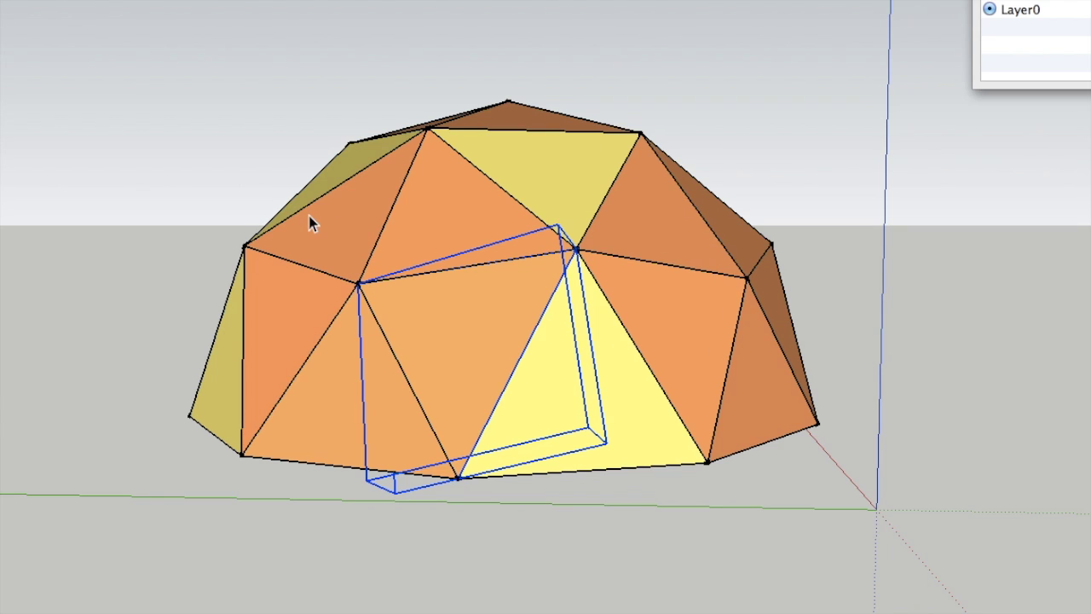
pyautogui.doubleClick(484, 345)
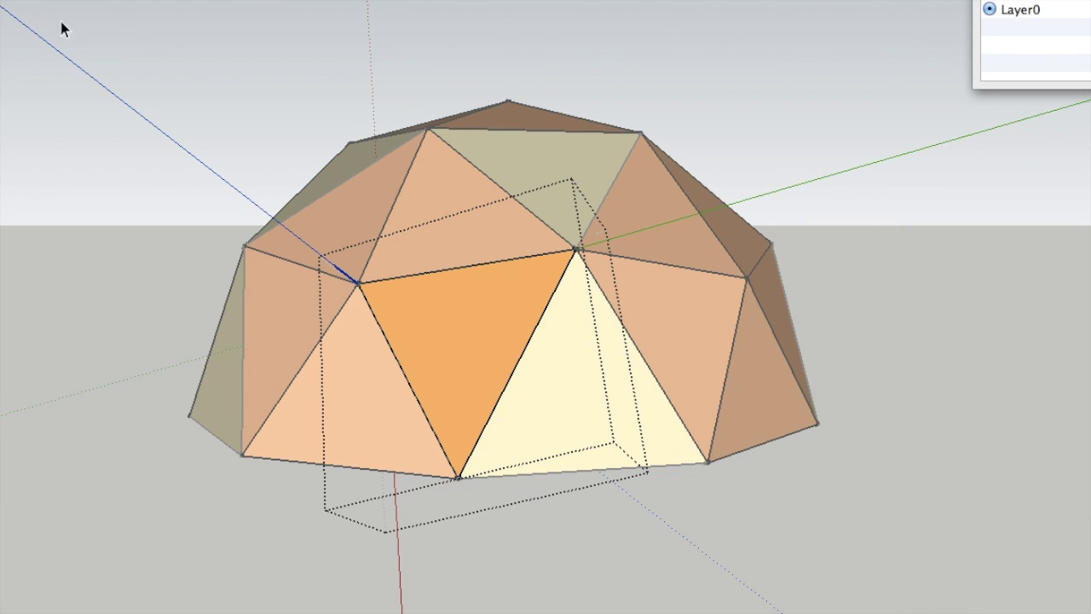
# Zoom in and out on the orange triangle face and start an offset from its top edge.
pyautogui.scroll(5, 388, 294)
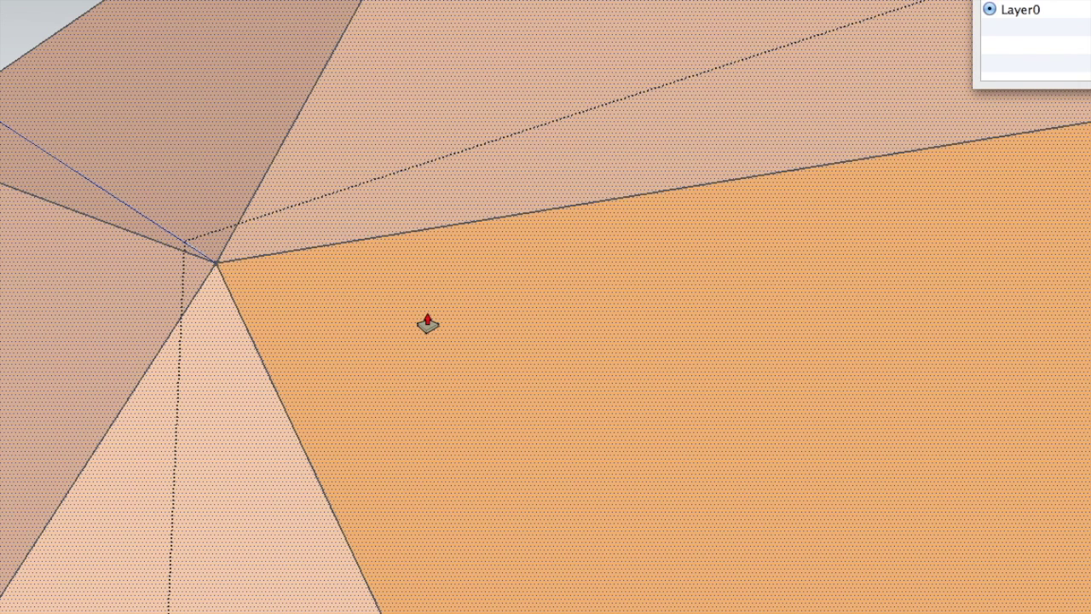
pyautogui.scroll(2, 417, 317)
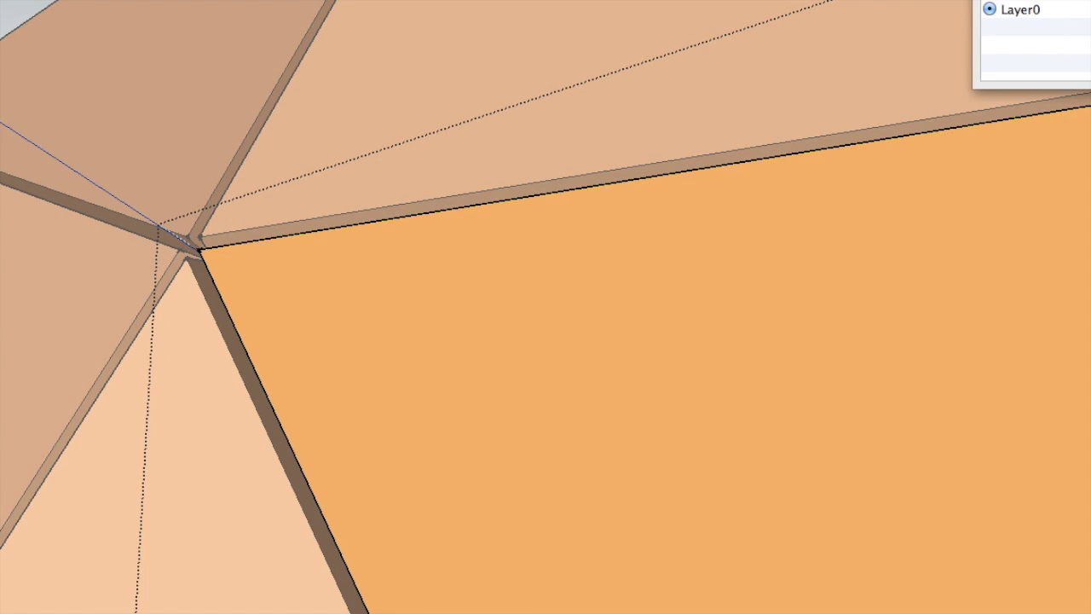
pyautogui.scroll(-2, 638, 294)
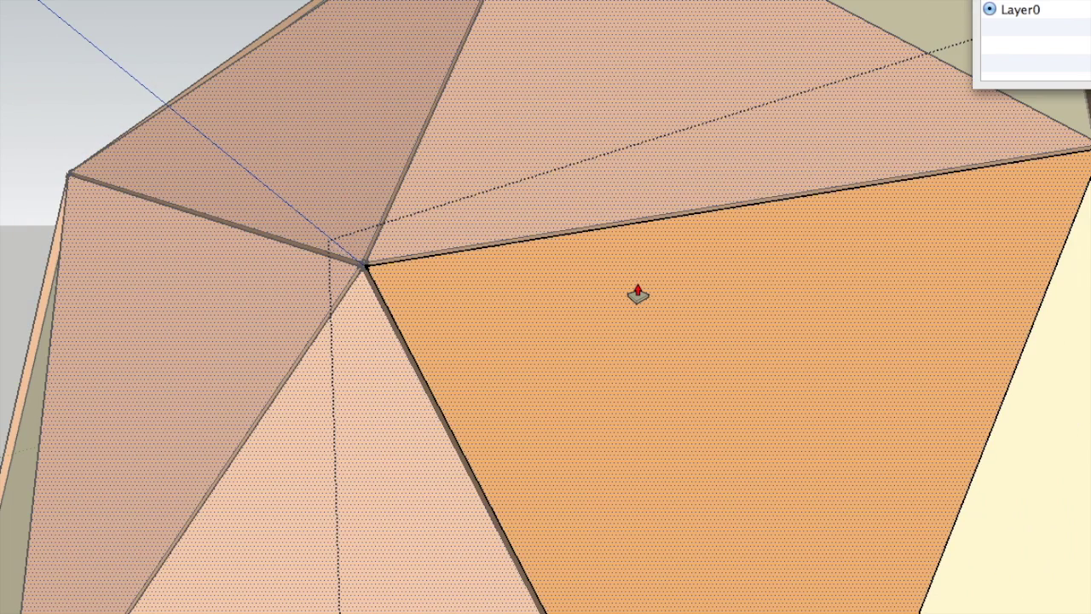
pyautogui.scroll(-1, 622, 327)
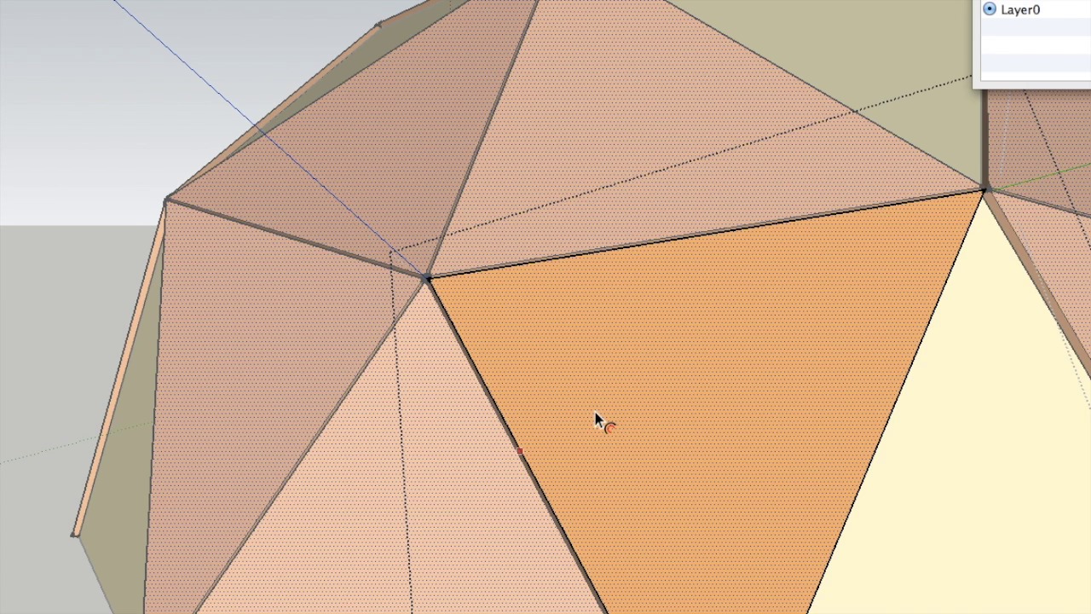
pyautogui.click(499, 286)
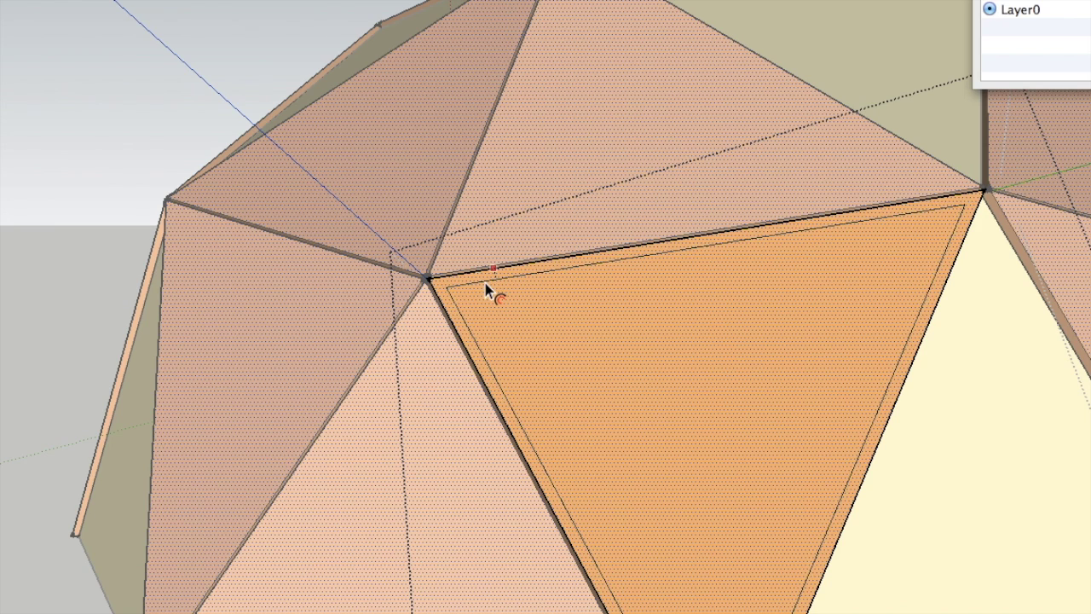
# Set the inset border width inside the panel and start Push/Pull on the inner triangle.
pyautogui.click(484, 290)
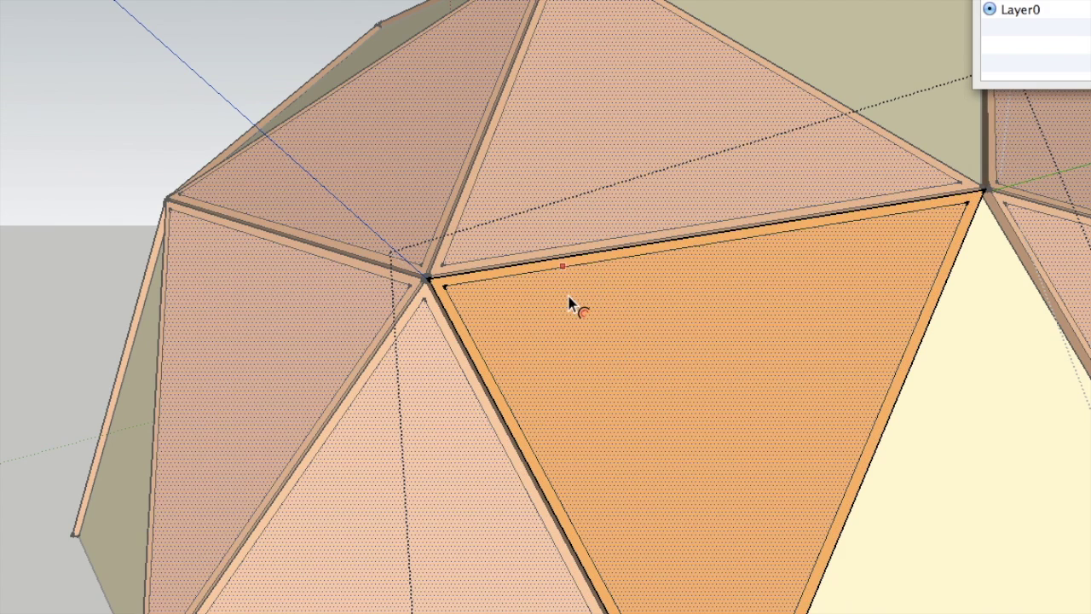
pyautogui.press('p')
pyautogui.click(607, 326)
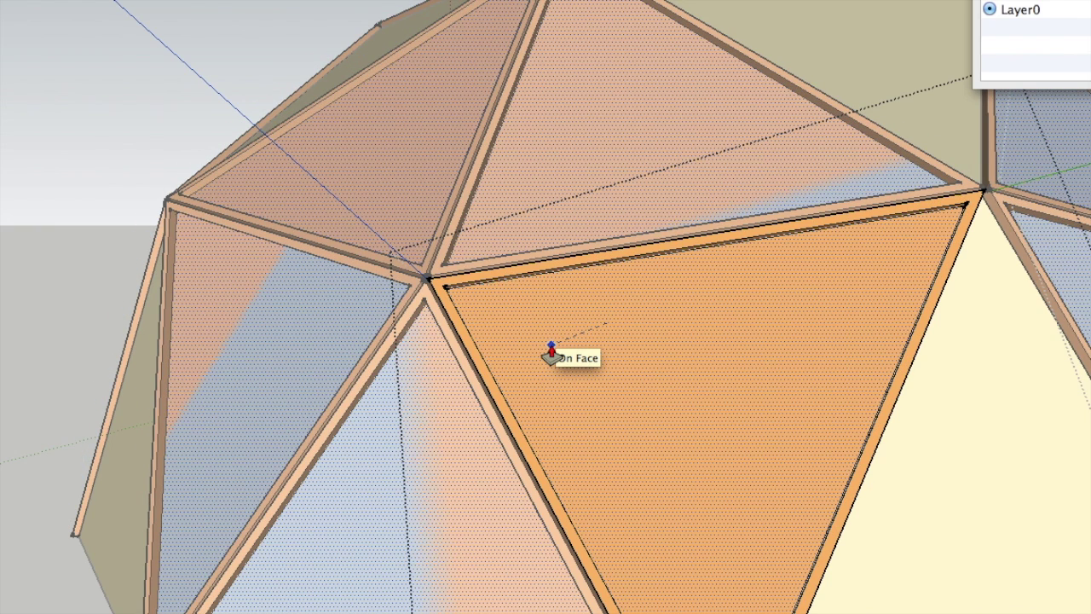
# Push the inner triangle through the panel so it becomes an open frame.
pyautogui.click(550, 355)
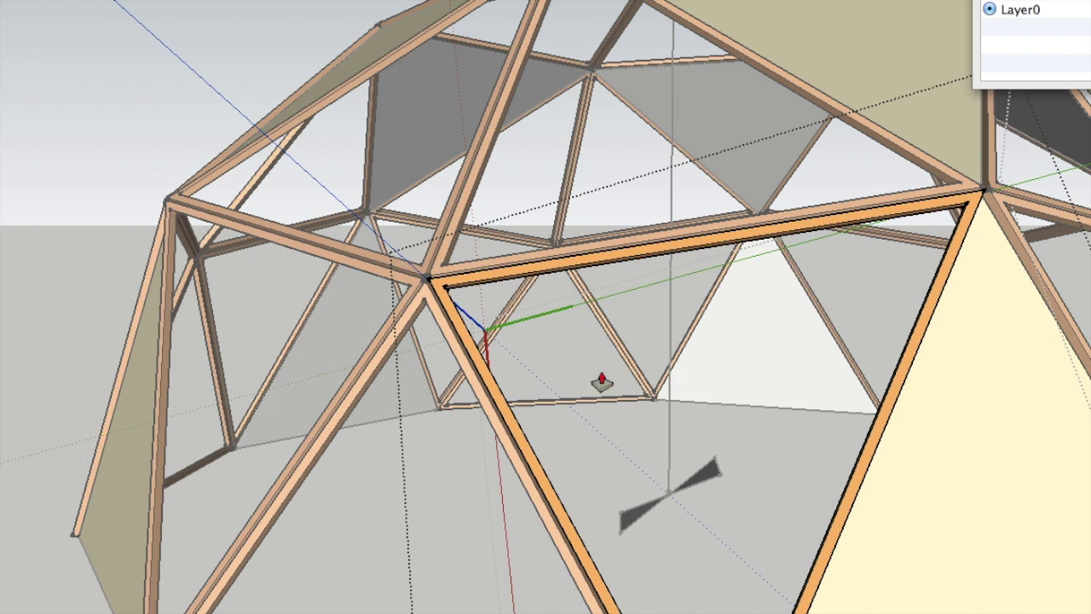
pyautogui.scroll(5, 589, 314)
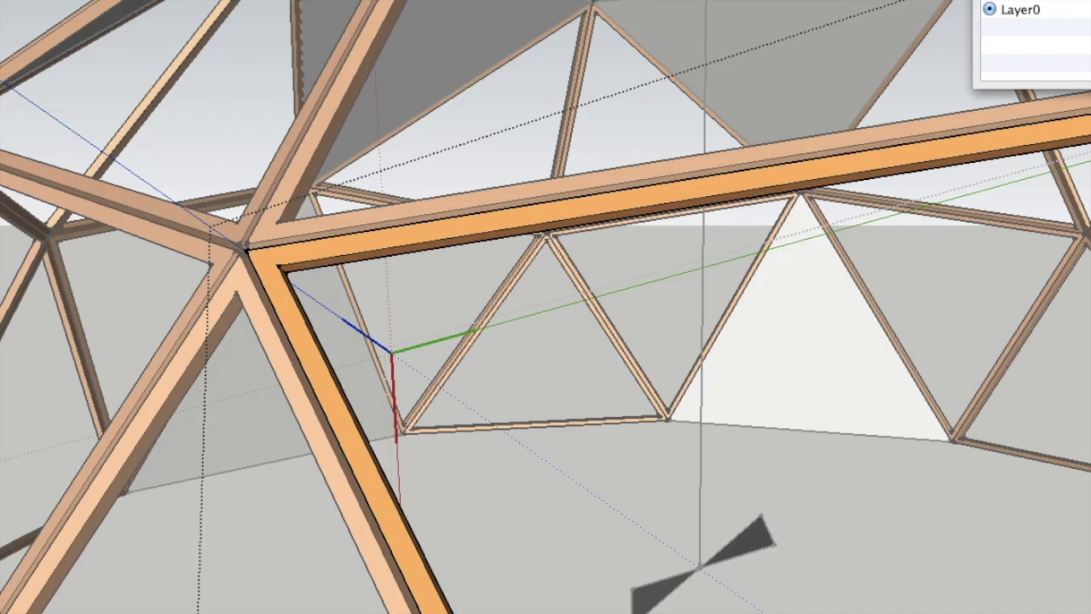
pyautogui.moveTo(567, 281); pyautogui.dragTo(502, 294, button='middle')
pyautogui.moveTo(436, 268); pyautogui.dragTo(903, 243, button='middle')
pyautogui.scroll(3, 382, 396)
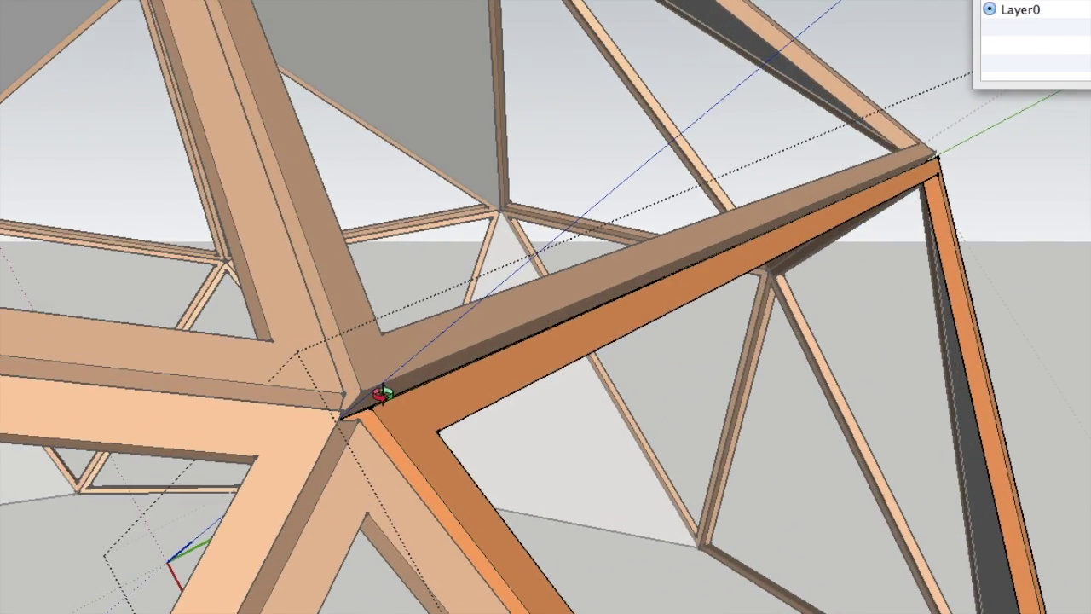
# Orbit inside the dome to inspect the frame corners and begin a line at an inner corner.
pyautogui.moveTo(407, 394); pyautogui.dragTo(122, 251, button='middle')
pyautogui.moveTo(247, 324); pyautogui.dragTo(266, 350, button='middle')
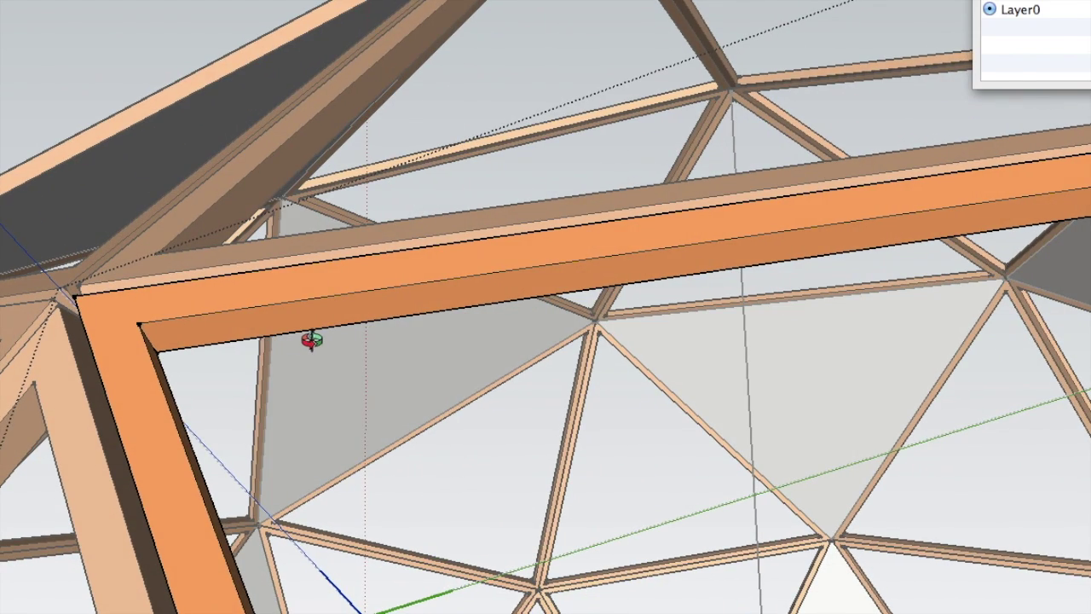
pyautogui.moveTo(312, 322); pyautogui.dragTo(389, 349, button='middle')
pyautogui.moveTo(312, 324)
pyautogui.mouseDown(button='middle')
pyautogui.moveTo(285, 331)
pyautogui.moveTo(325, 332)
pyautogui.mouseUp(button='middle')
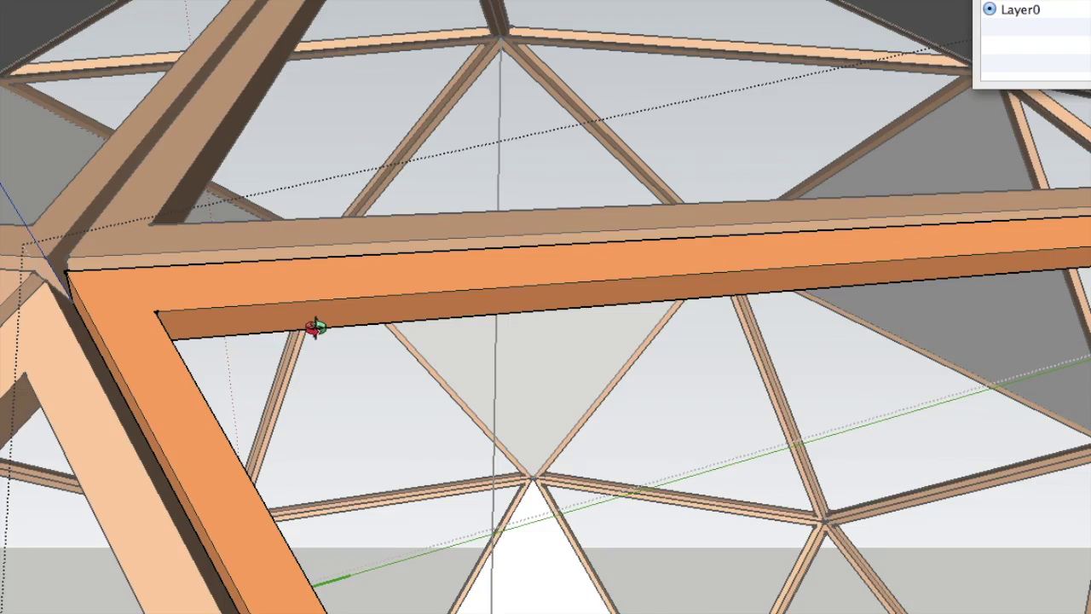
pyautogui.moveTo(260, 335); pyautogui.dragTo(185, 374, button='middle')
pyautogui.scroll(5, 183, 373)
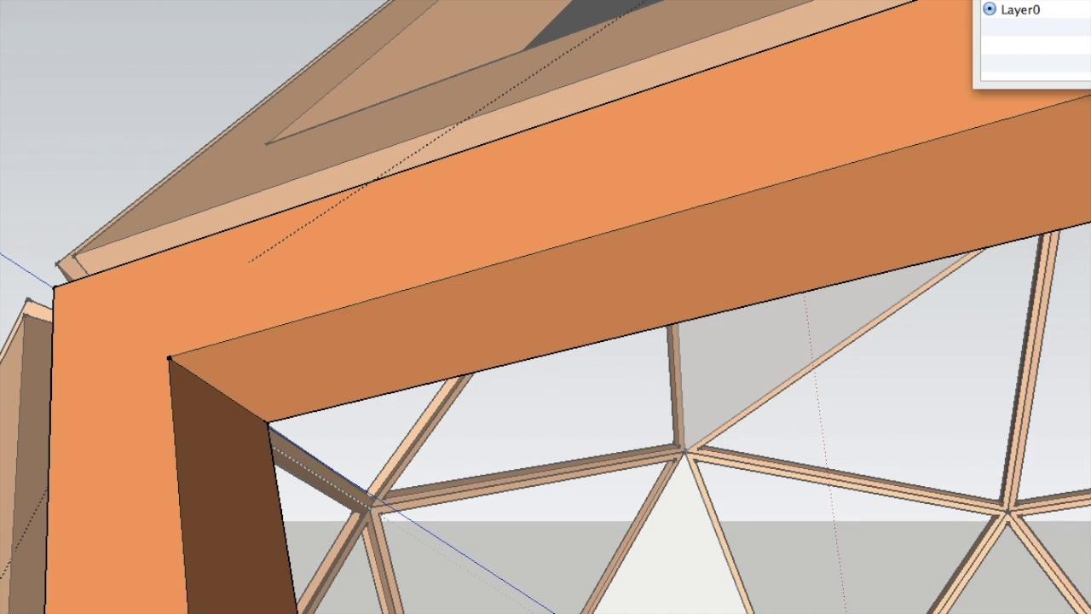
pyautogui.click(170, 358)
# Orbit and zoom around the apex beams to inspect the frame's beam corner closely.
pyautogui.scroll(-5, 189, 368)
pyautogui.moveTo(189, 364); pyautogui.dragTo(324, 377, button='middle')
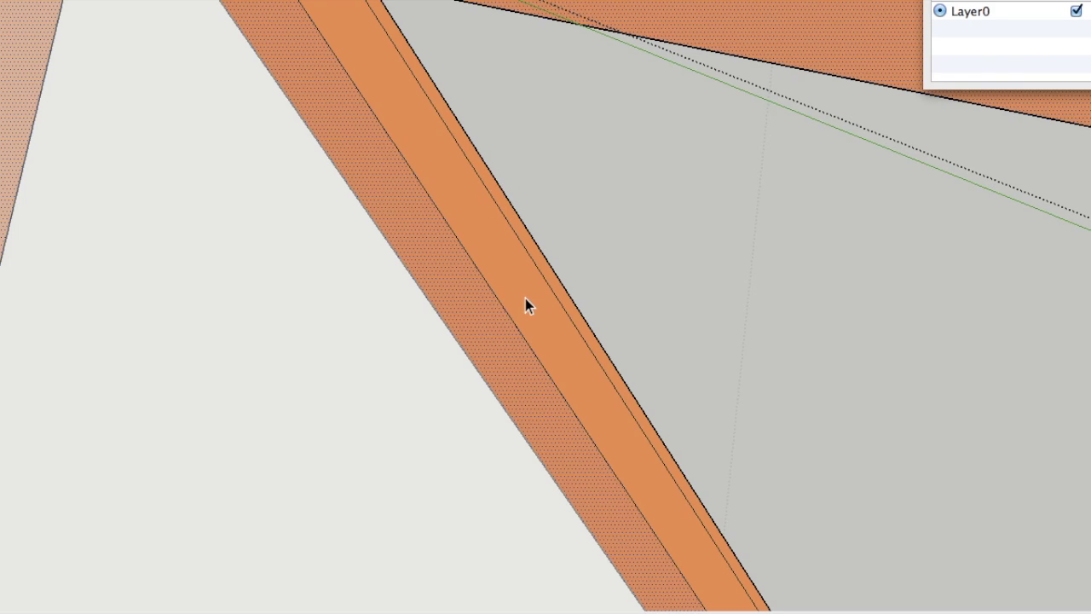
pyautogui.scroll(-3, 525, 298)
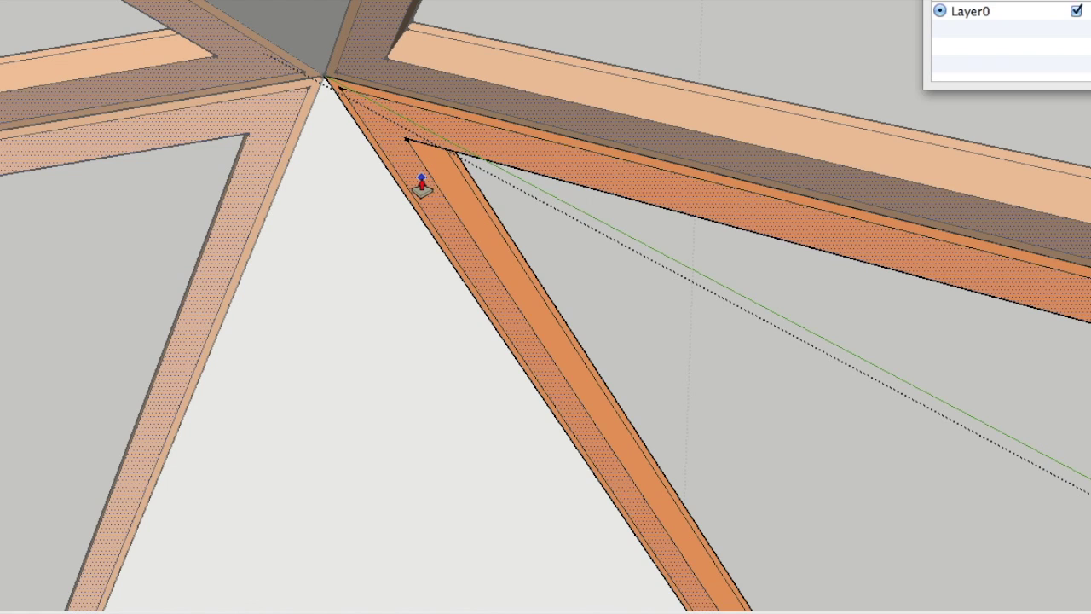
pyautogui.moveTo(420, 184); pyautogui.dragTo(452, 178, button='middle')
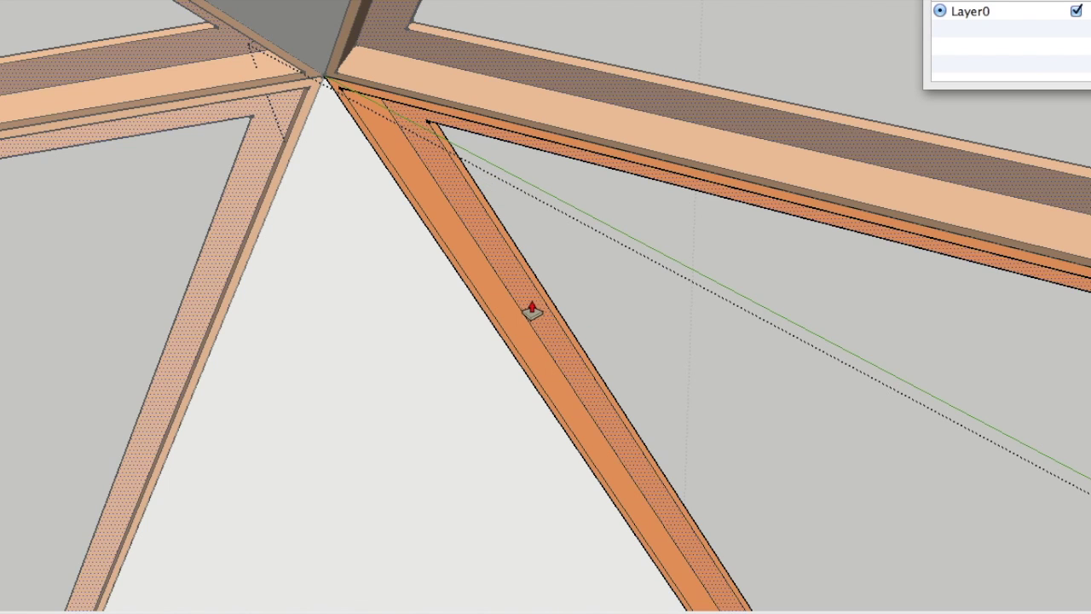
pyautogui.scroll(2, 529, 306)
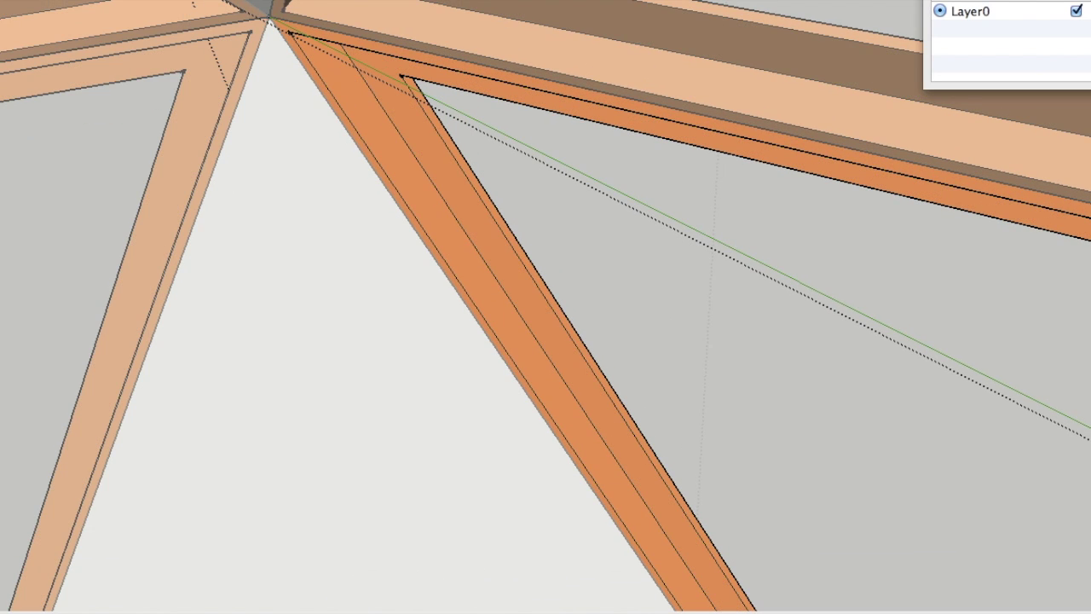
pyautogui.moveTo(511, 263)
pyautogui.mouseDown(button='middle')
pyautogui.moveTo(251, 311)
pyautogui.moveTo(112, 307)
pyautogui.moveTo(561, 317)
pyautogui.moveTo(290, 270)
pyautogui.moveTo(187, 221)
pyautogui.moveTo(523, 134)
pyautogui.moveTo(673, 123)
pyautogui.moveTo(855, 144)
pyautogui.moveTo(512, 146)
pyautogui.moveTo(241, 323)
pyautogui.mouseUp(button='middle')
pyautogui.moveTo(639, 214)
pyautogui.mouseDown(button='middle')
pyautogui.moveTo(380, 166)
pyautogui.moveTo(316, 246)
pyautogui.moveTo(409, 359)
pyautogui.moveTo(497, 163)
pyautogui.moveTo(626, 267)
pyautogui.mouseUp(button='middle')
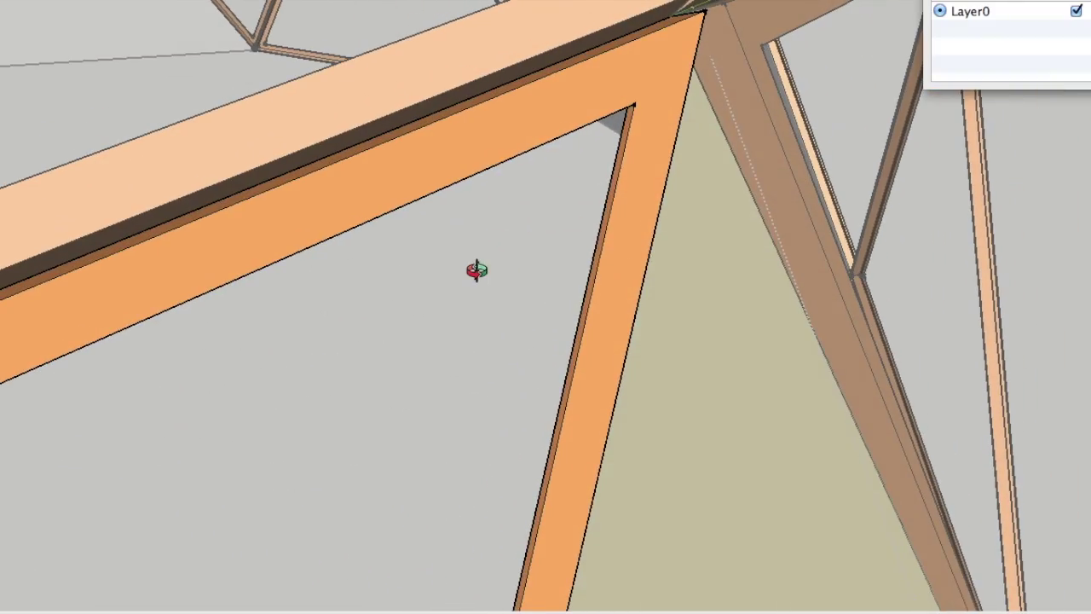
pyautogui.scroll(-8, 474, 270)
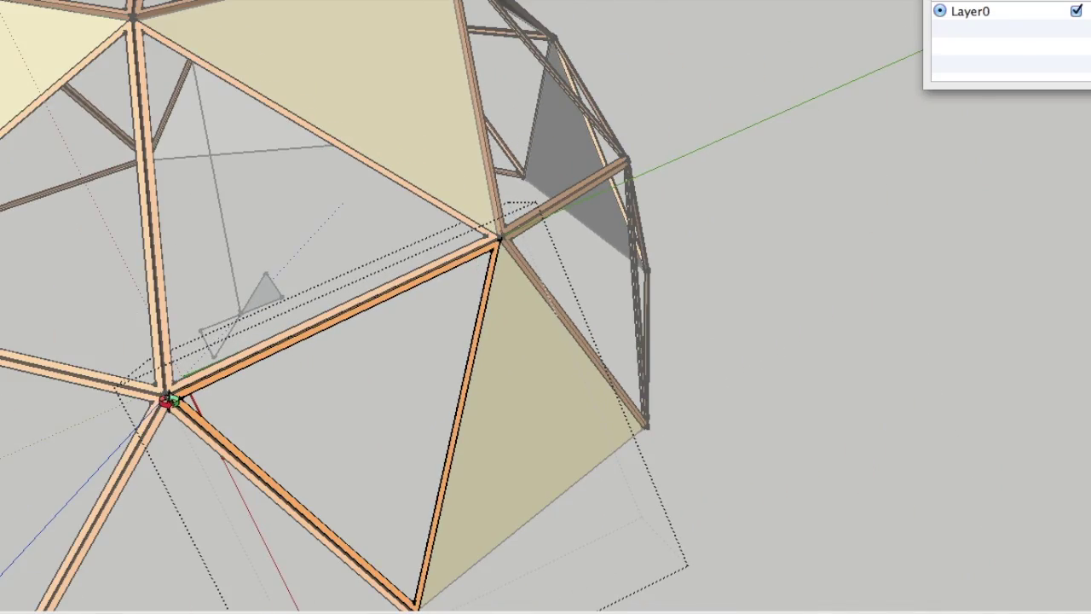
pyautogui.scroll(5, 167, 395)
pyautogui.scroll(6, 167, 394)
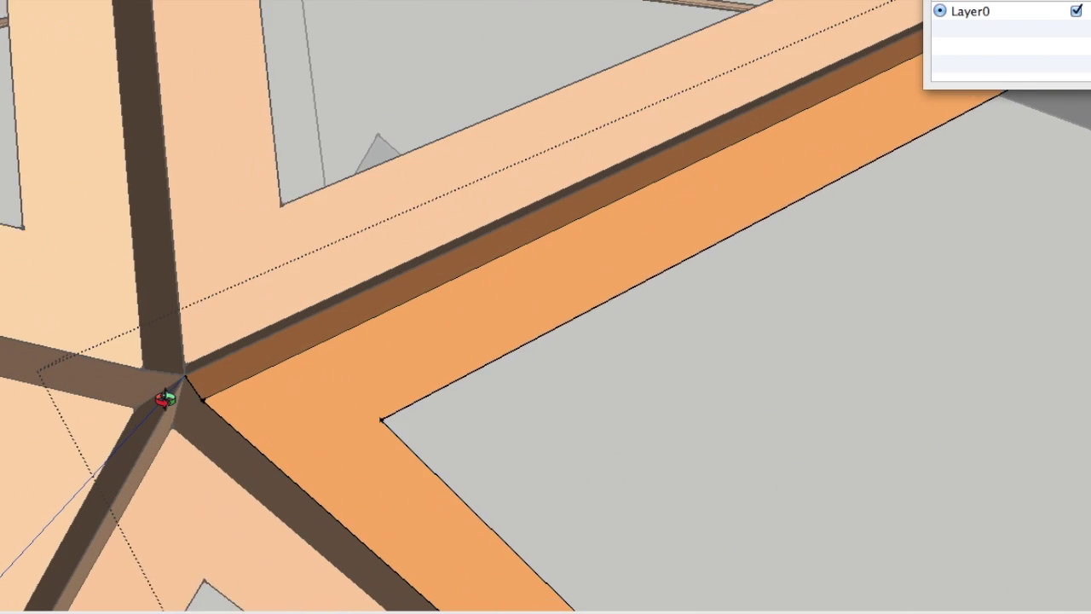
pyautogui.scroll(-5, 227, 243)
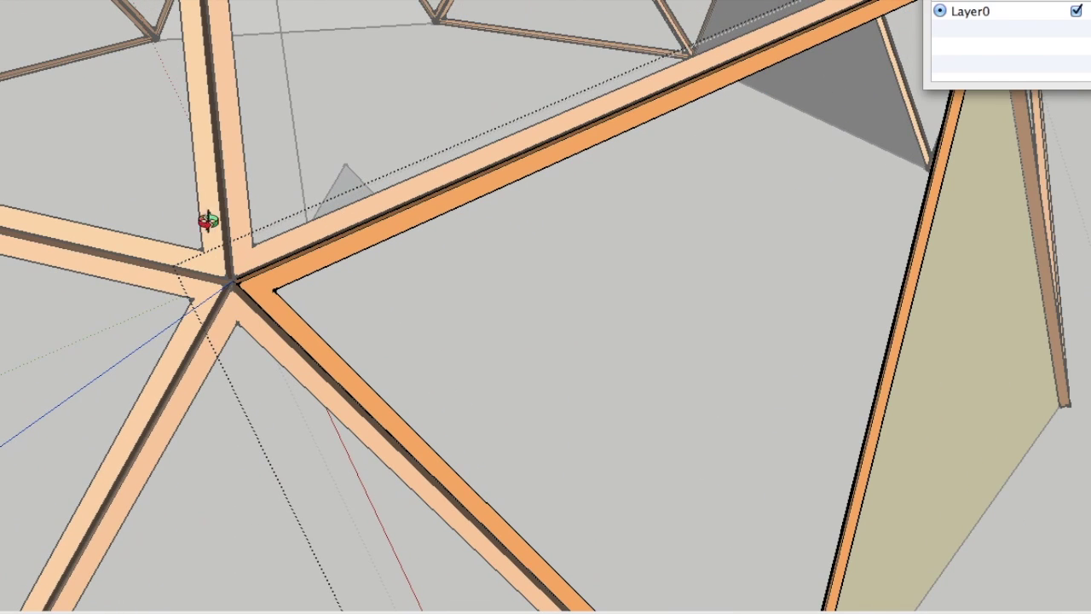
pyautogui.click(69, 111)
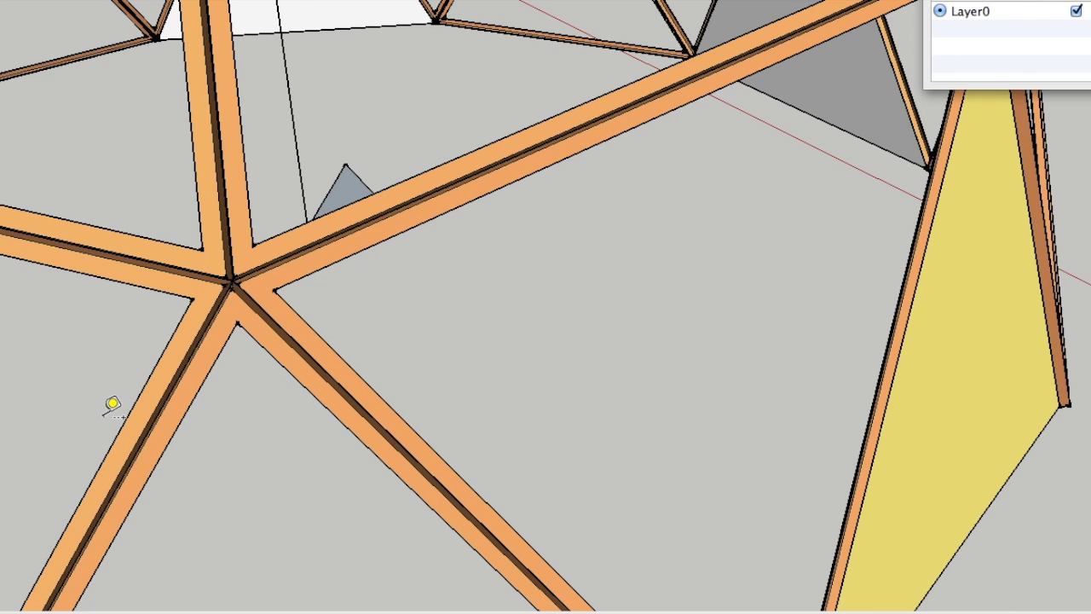
pyautogui.scroll(4, 243, 275)
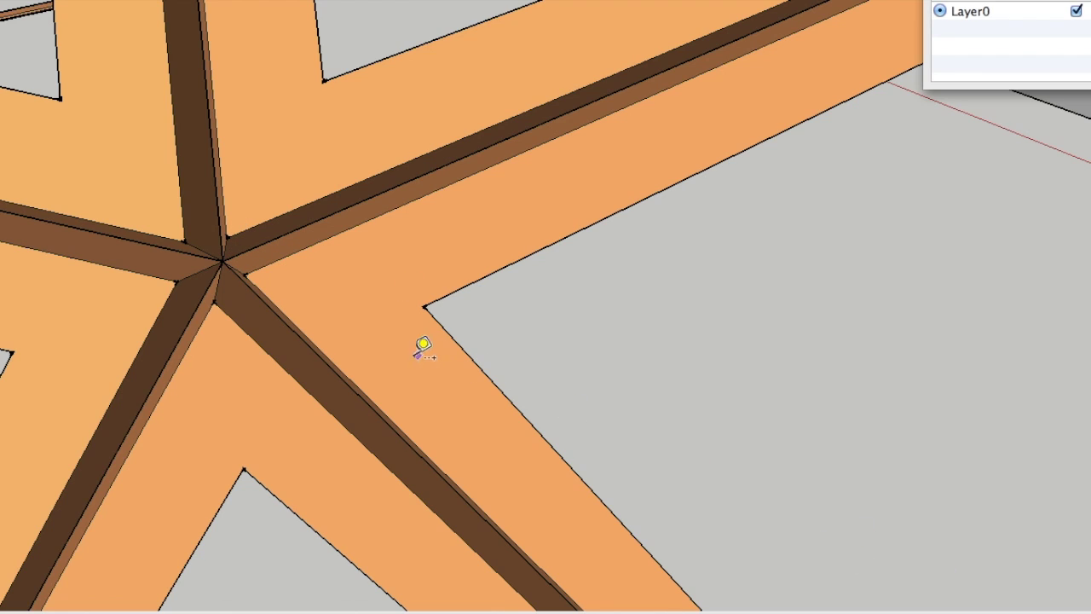
pyautogui.scroll(-3, 390, 334)
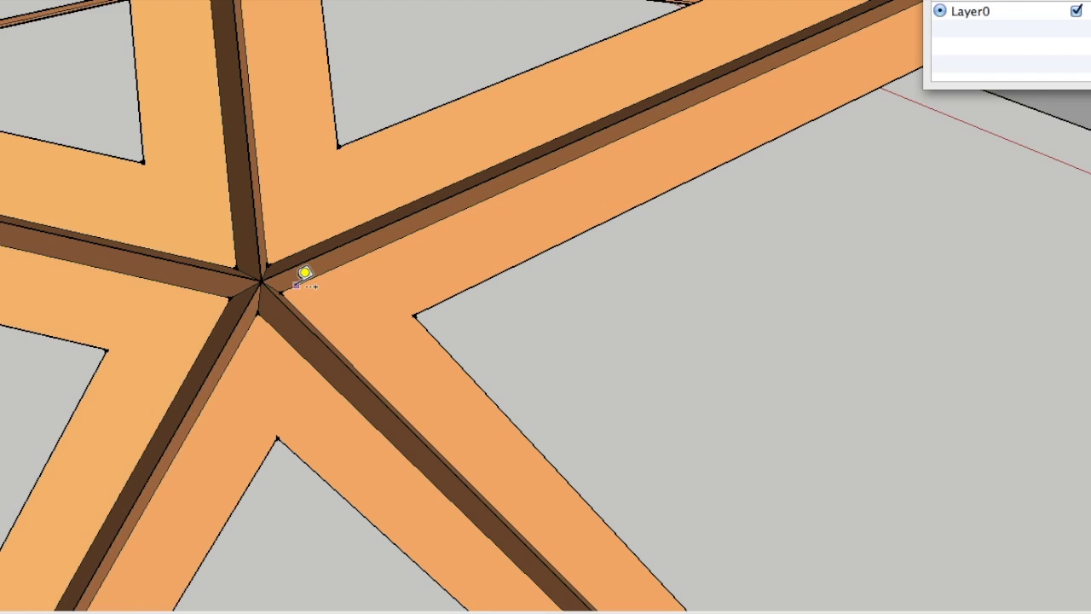
pyautogui.scroll(-1, 375, 303)
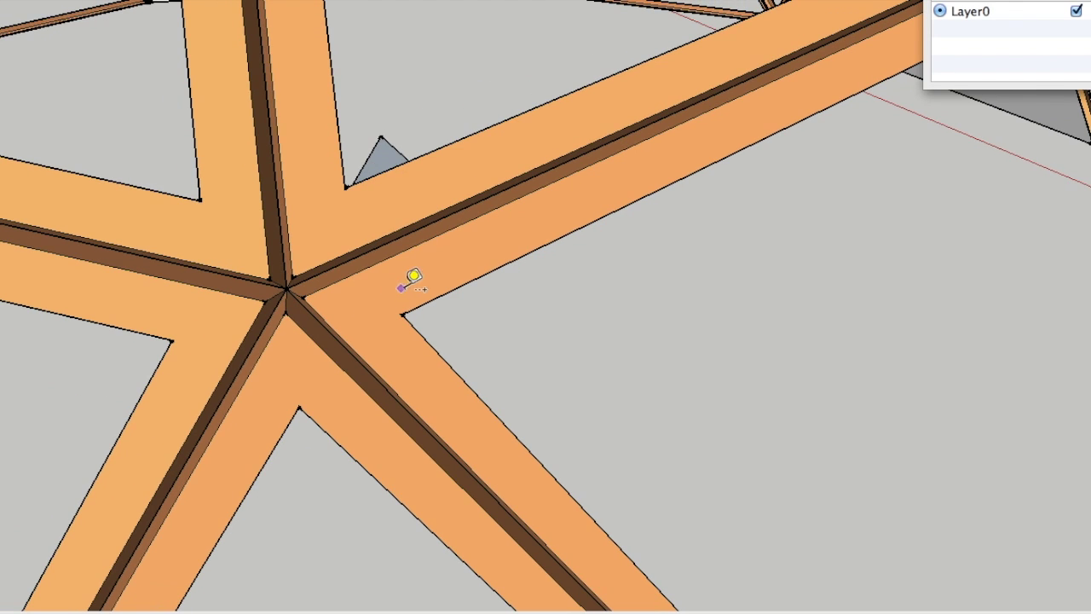
pyautogui.scroll(-1, 418, 266)
pyautogui.scroll(-1, 415, 266)
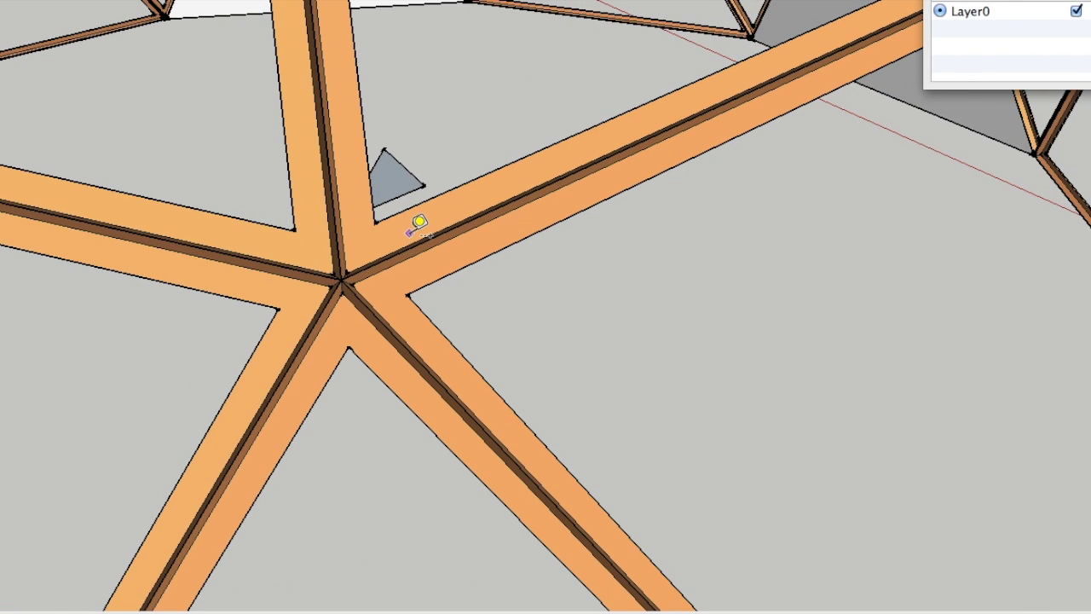
pyautogui.scroll(-1, 412, 228)
pyautogui.scroll(3, 382, 253)
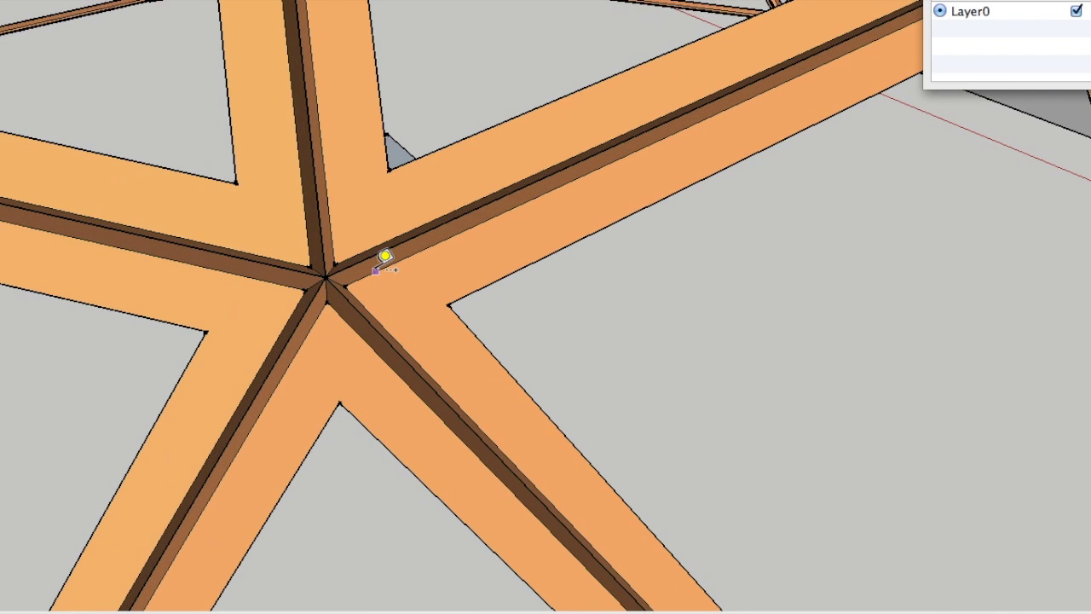
pyautogui.scroll(2, 385, 257)
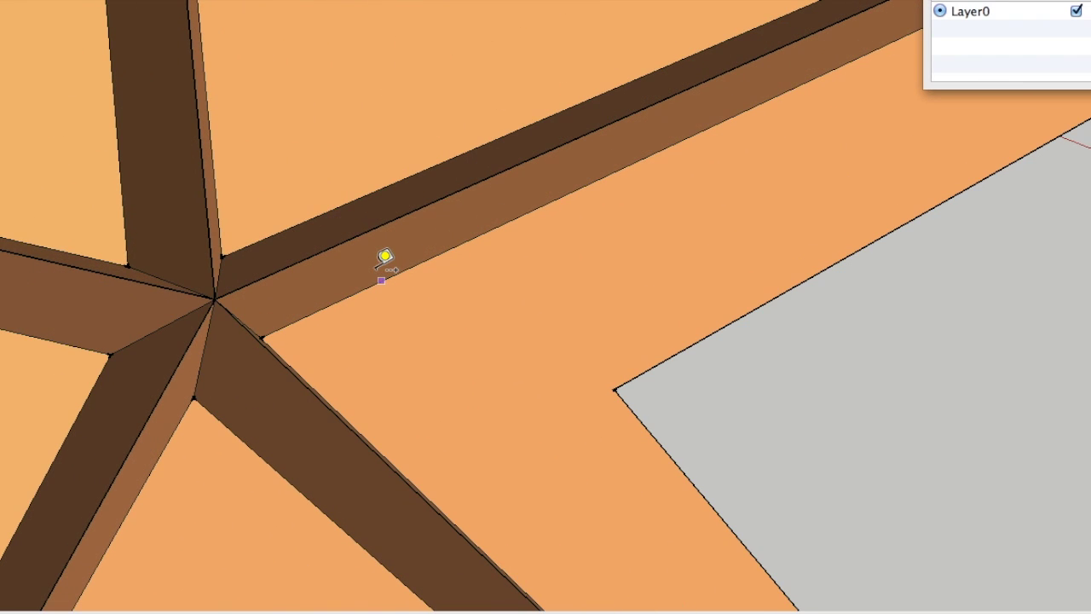
pyautogui.scroll(-2, 384, 238)
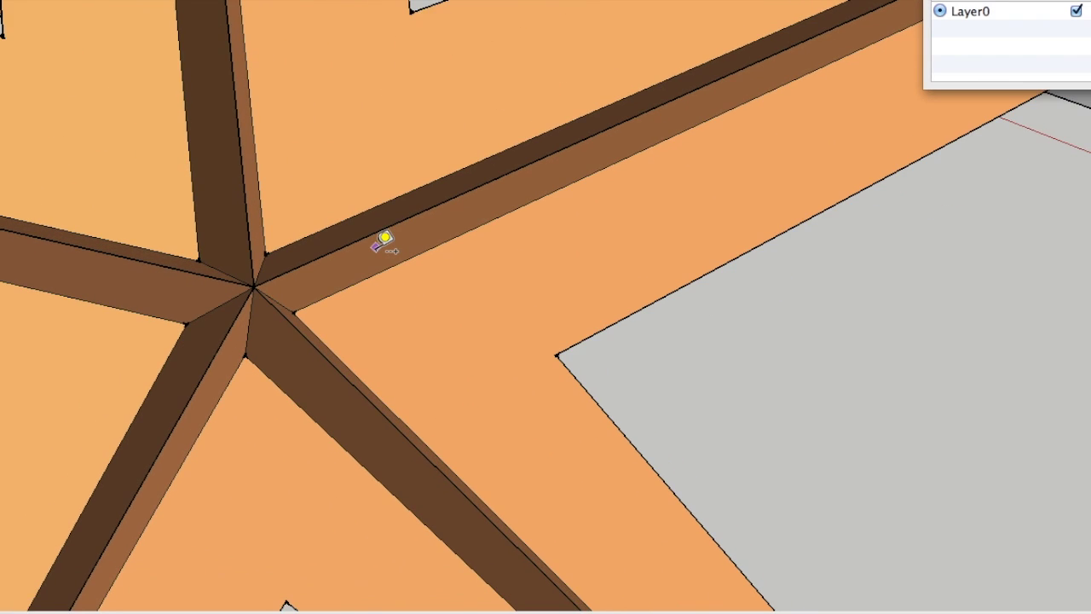
pyautogui.scroll(-4, 384, 238)
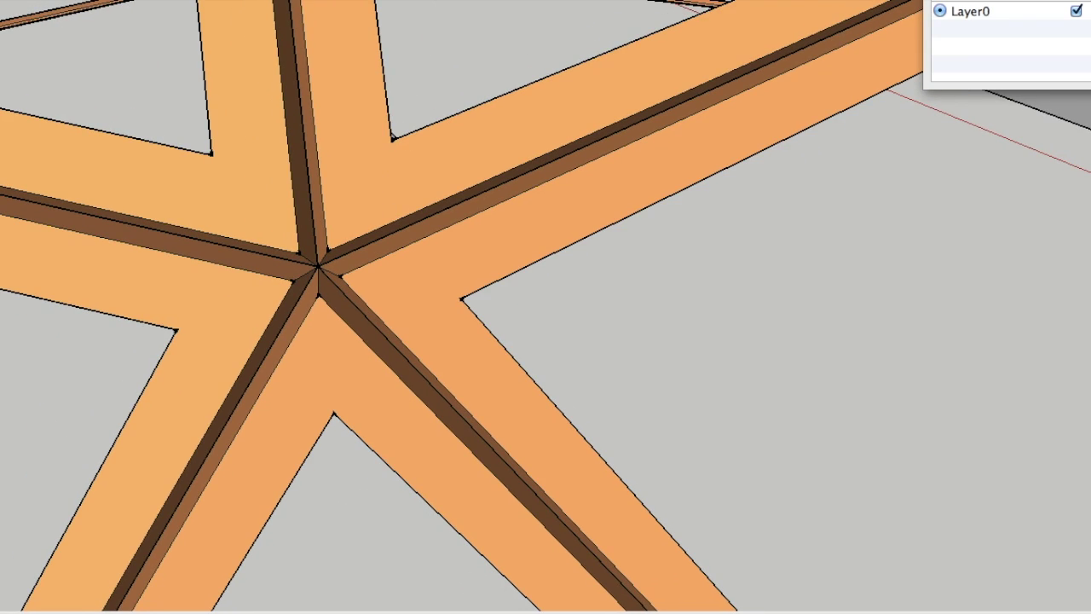
pyautogui.moveTo(622, 239)
pyautogui.mouseDown(button='middle')
pyautogui.moveTo(580, 238)
pyautogui.moveTo(528, 212)
pyautogui.moveTo(591, 170)
pyautogui.moveTo(608, 176)
pyautogui.moveTo(585, 193)
pyautogui.moveTo(473, 224)
pyautogui.mouseUp(button='middle')
pyautogui.scroll(-6, 607, 177)
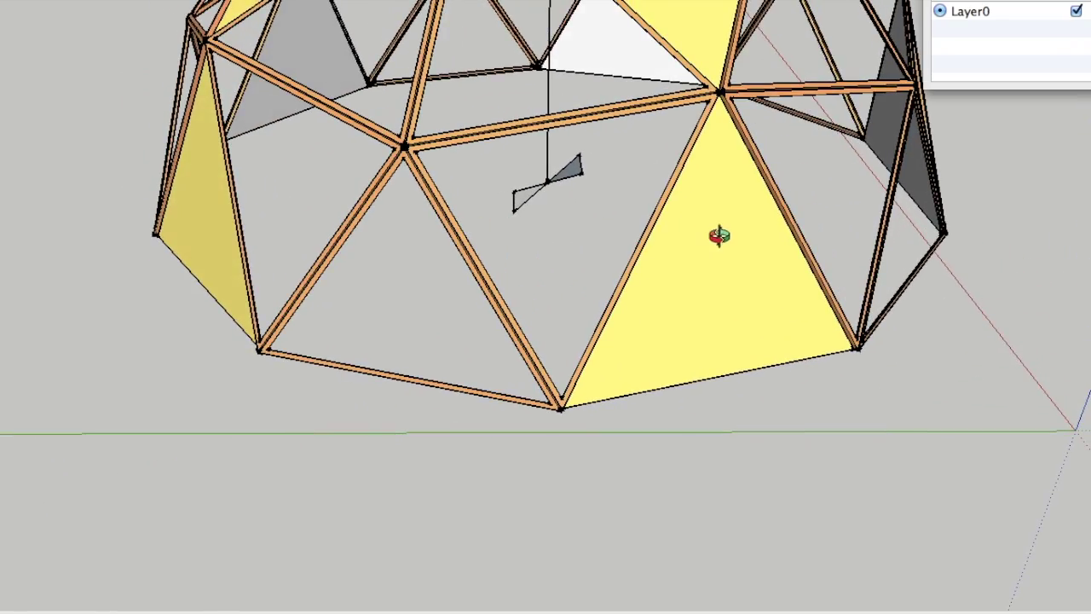
pyautogui.moveTo(716, 236); pyautogui.dragTo(585, 236, button='middle')
pyautogui.scroll(3, 633, 247)
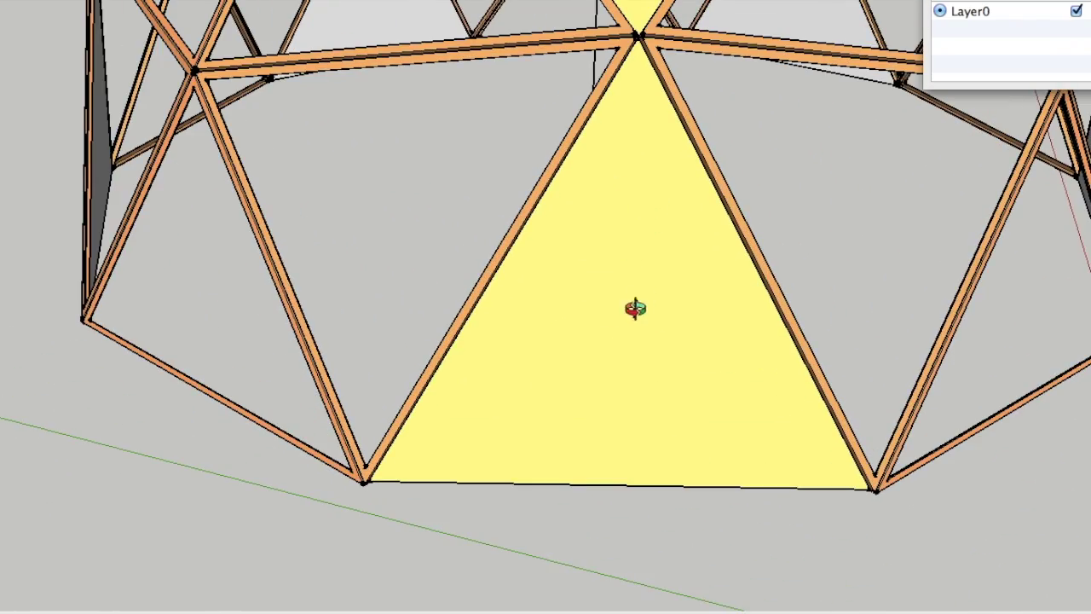
pyautogui.scroll(-10, 636, 309)
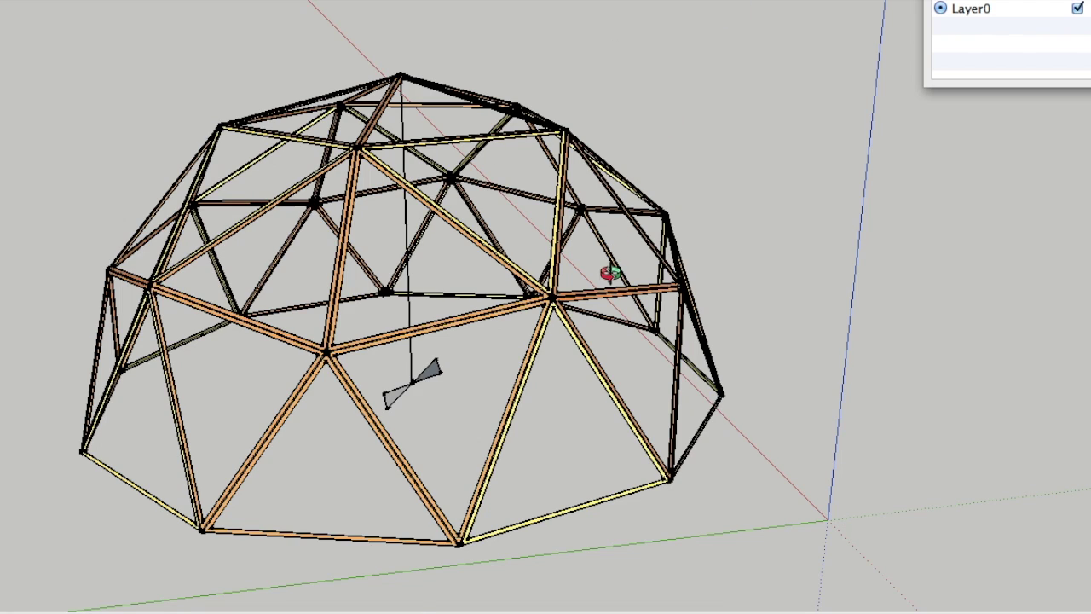
pyautogui.scroll(4, 566, 341)
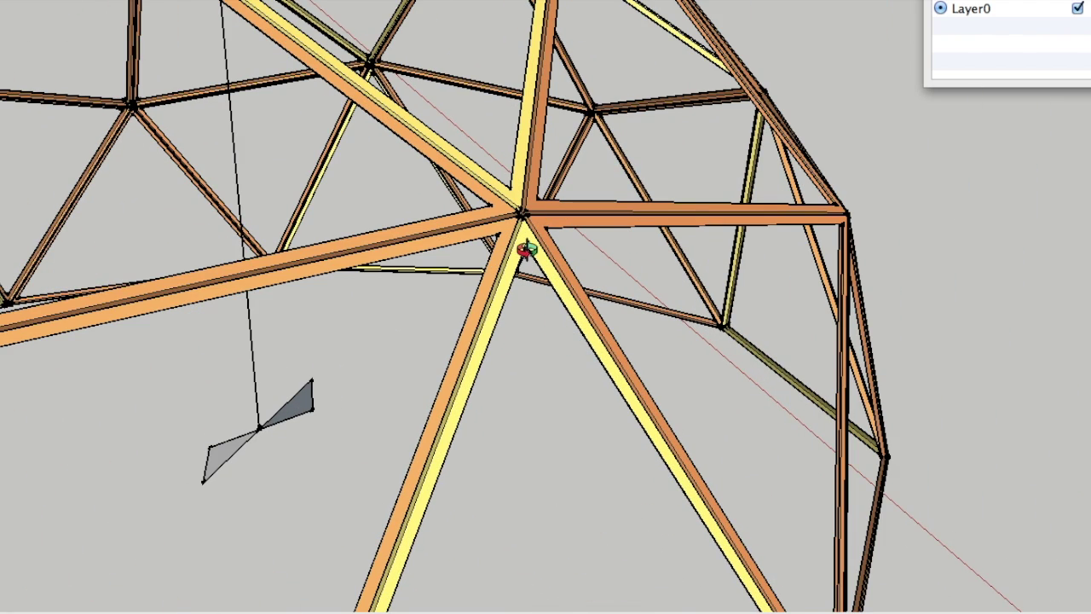
pyautogui.scroll(3, 520, 246)
pyautogui.scroll(5, 516, 200)
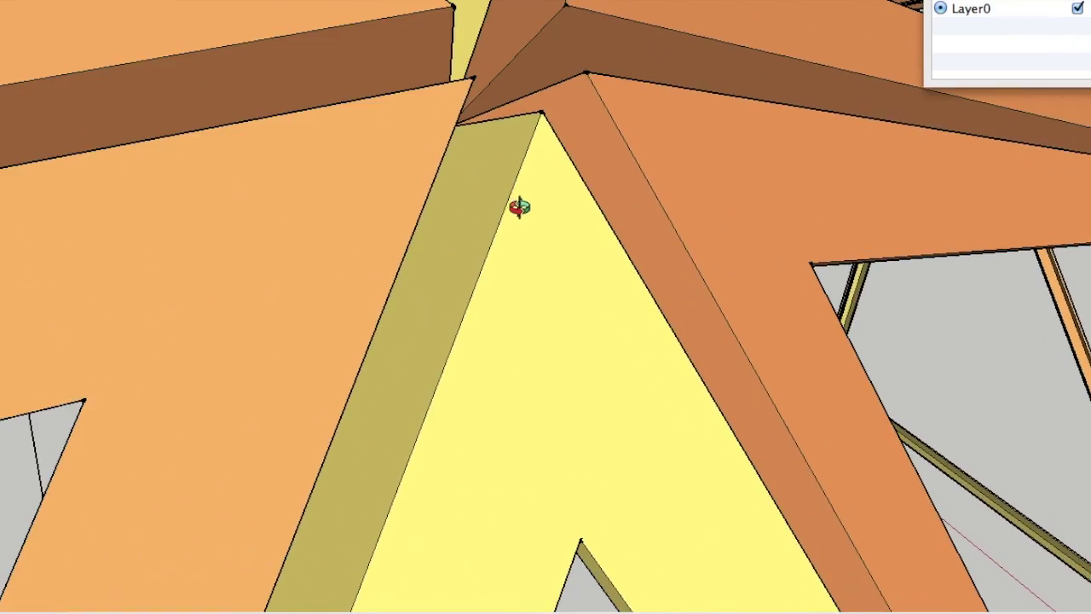
pyautogui.scroll(-3, 518, 212)
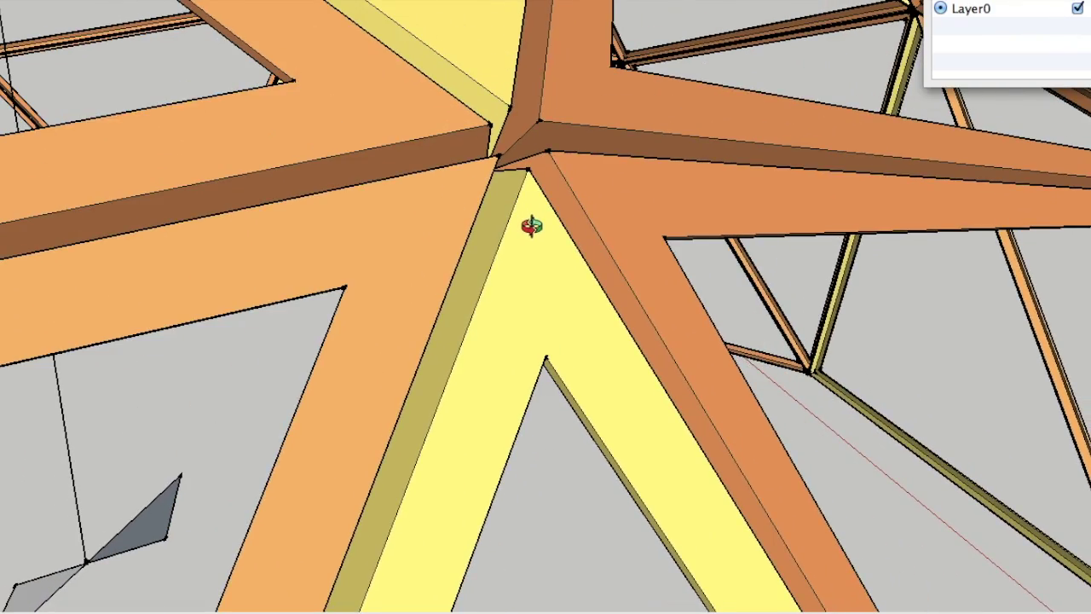
pyautogui.moveTo(531, 225)
pyautogui.mouseDown()
pyautogui.moveTo(696, 333)
pyautogui.moveTo(577, 319)
pyautogui.moveTo(597, 347)
pyautogui.mouseUp()
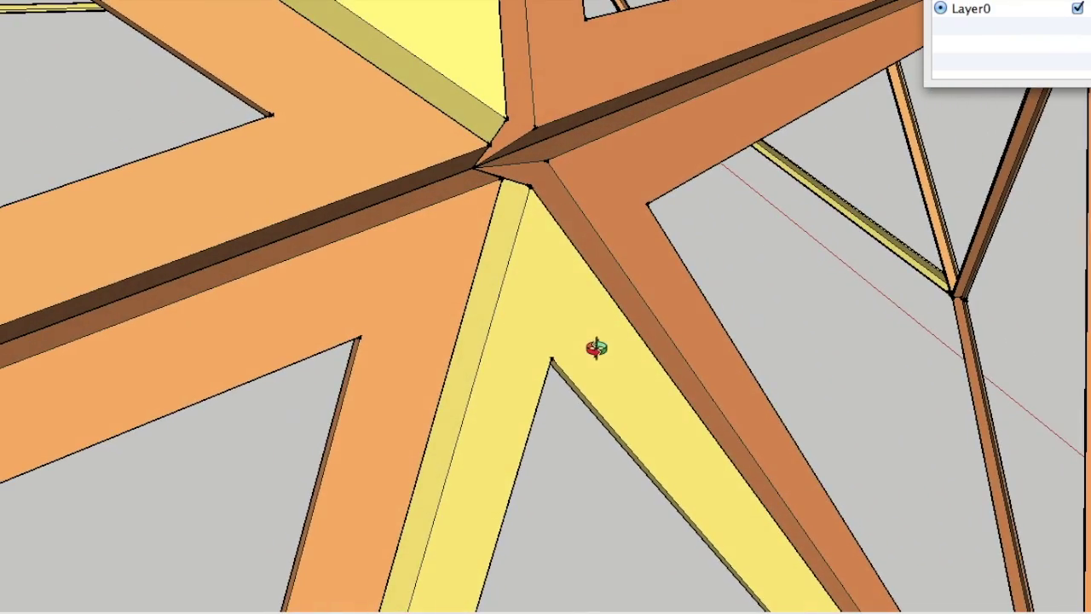
pyautogui.moveTo(529, 250); pyautogui.dragTo(365, 221)
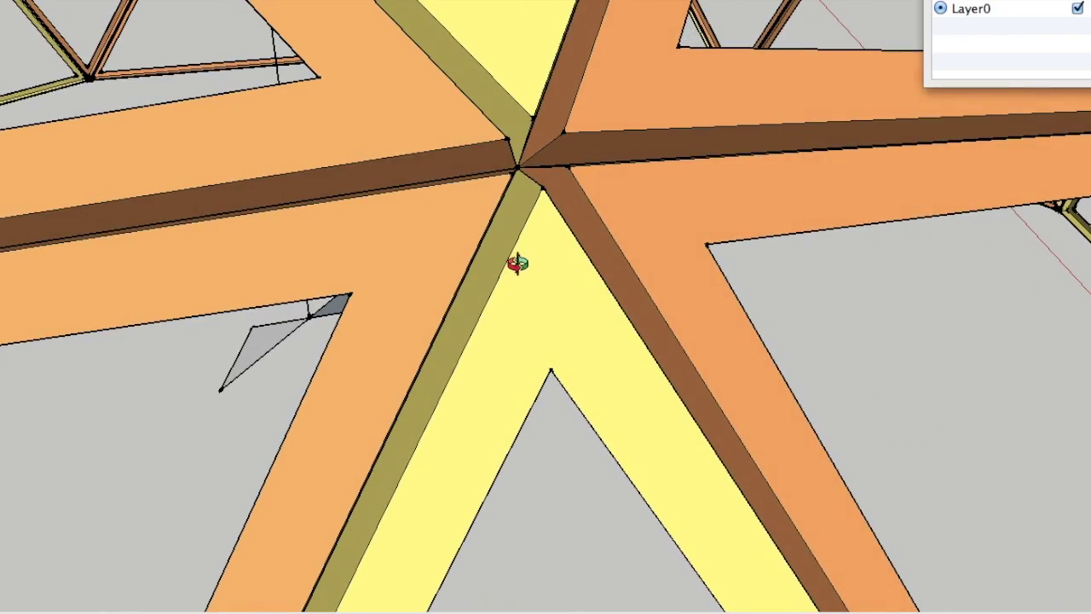
pyautogui.moveTo(531, 263)
pyautogui.mouseDown()
pyautogui.moveTo(397, 270)
pyautogui.moveTo(619, 133)
pyautogui.moveTo(674, 122)
pyautogui.moveTo(499, 263)
pyautogui.moveTo(648, 105)
pyautogui.moveTo(517, 151)
pyautogui.mouseUp()
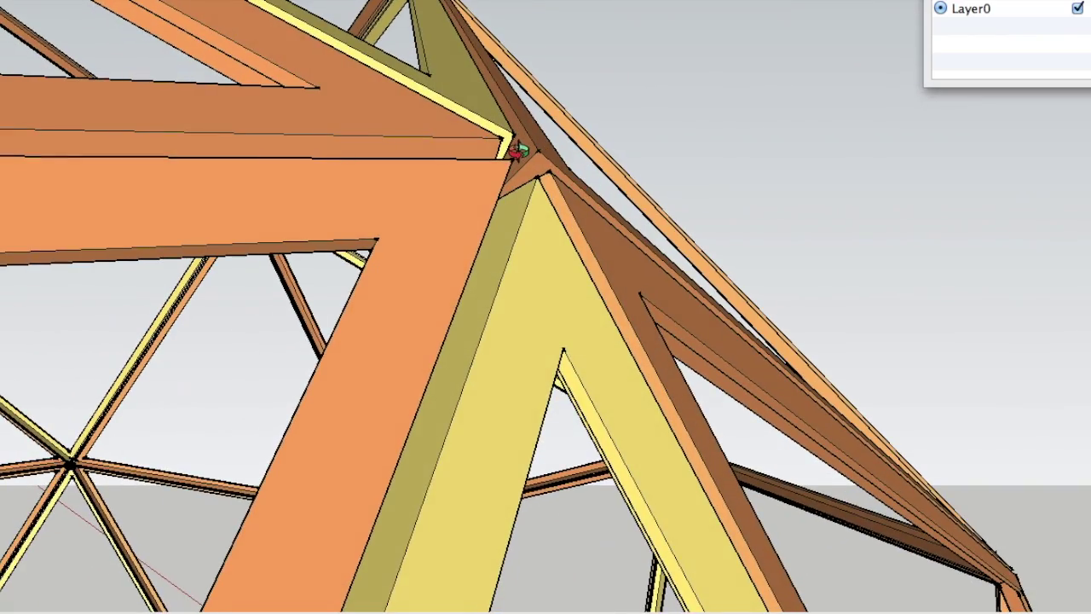
pyautogui.scroll(-2, 517, 151)
pyautogui.scroll(-2, 496, 158)
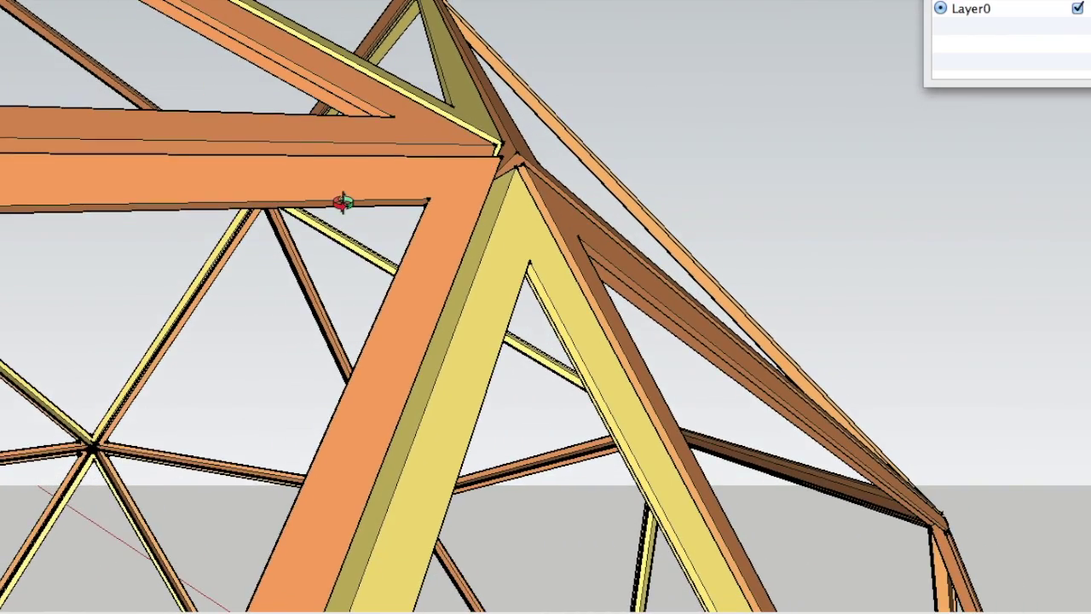
pyautogui.moveTo(343, 202)
pyautogui.mouseDown()
pyautogui.moveTo(707, 168)
pyautogui.moveTo(847, 175)
pyautogui.moveTo(823, 220)
pyautogui.mouseUp()
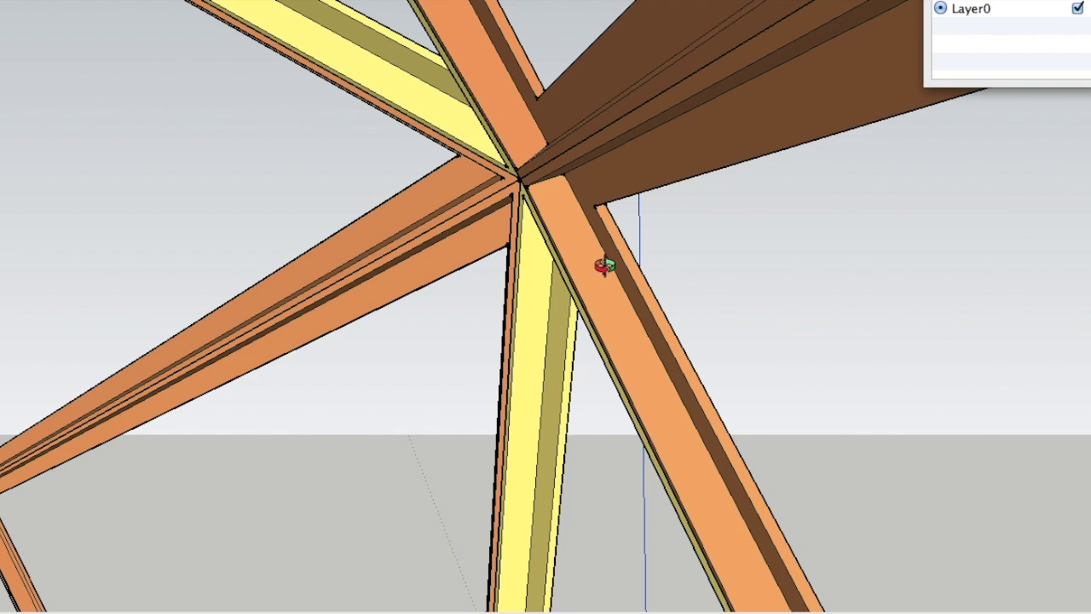
pyautogui.moveTo(601, 265); pyautogui.dragTo(370, 241)
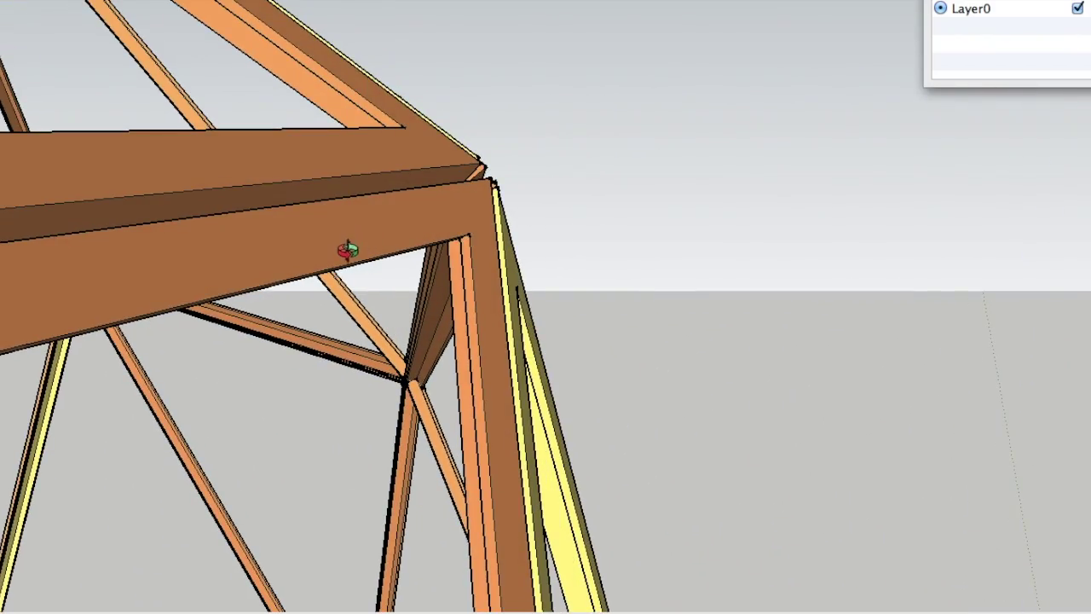
pyautogui.moveTo(420, 322); pyautogui.dragTo(458, 297)
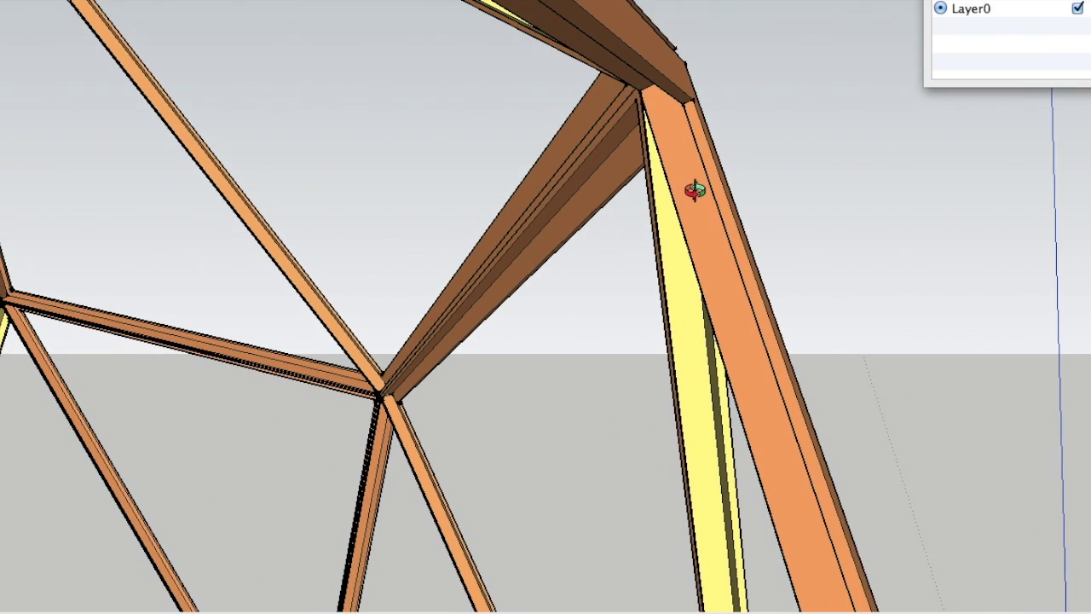
pyautogui.moveTo(696, 178); pyautogui.dragTo(806, 204)
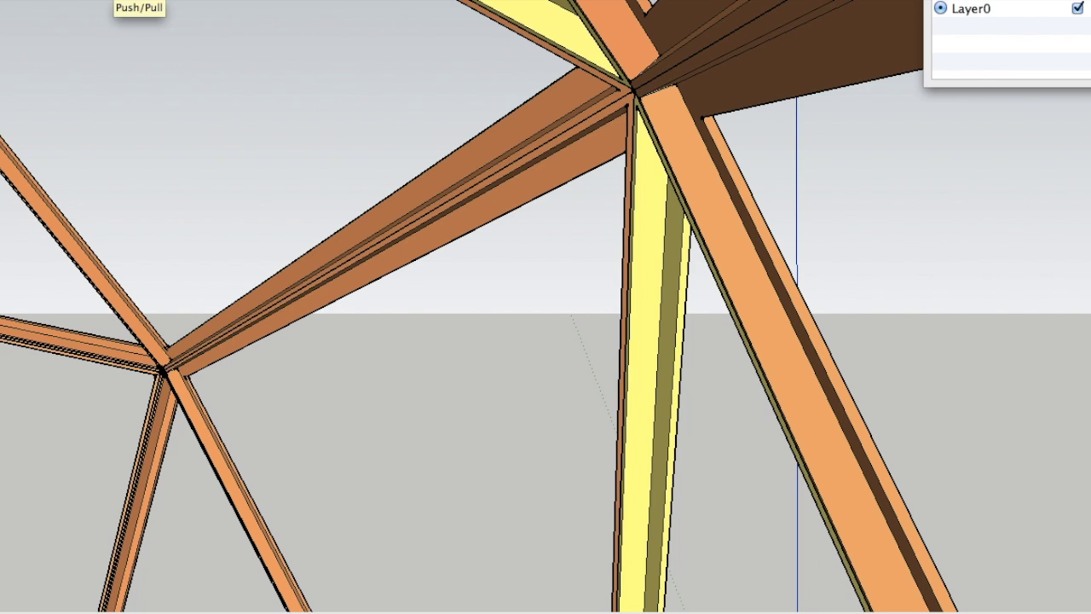
# Open the triangle frame component for editing and inspect the roof beam junction from several angles.
pyautogui.click(506, 207)
pyautogui.scroll(5, 506, 207)
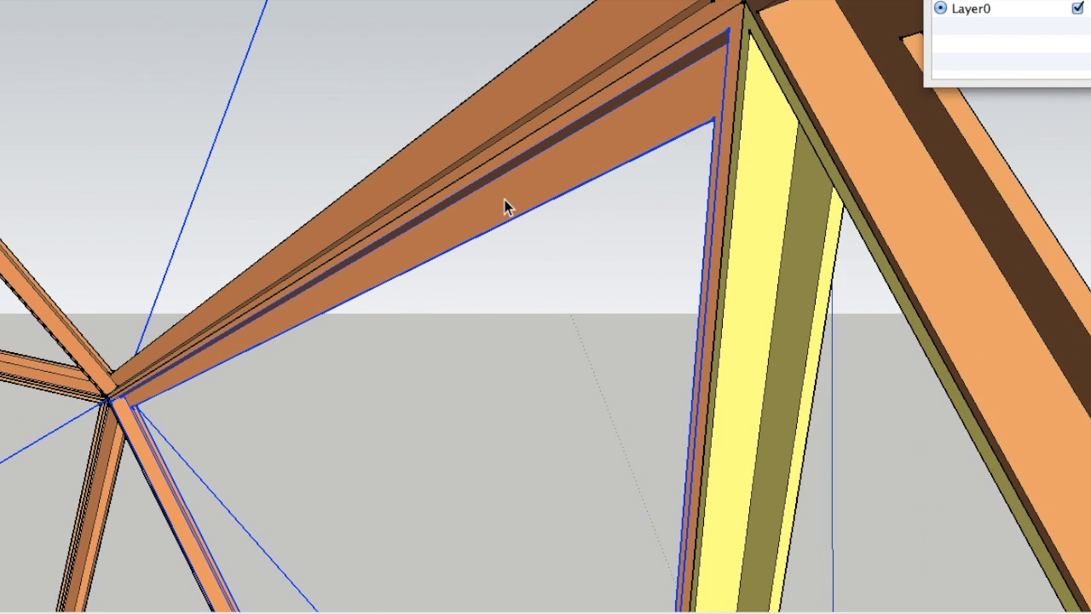
pyautogui.doubleClick(504, 199)
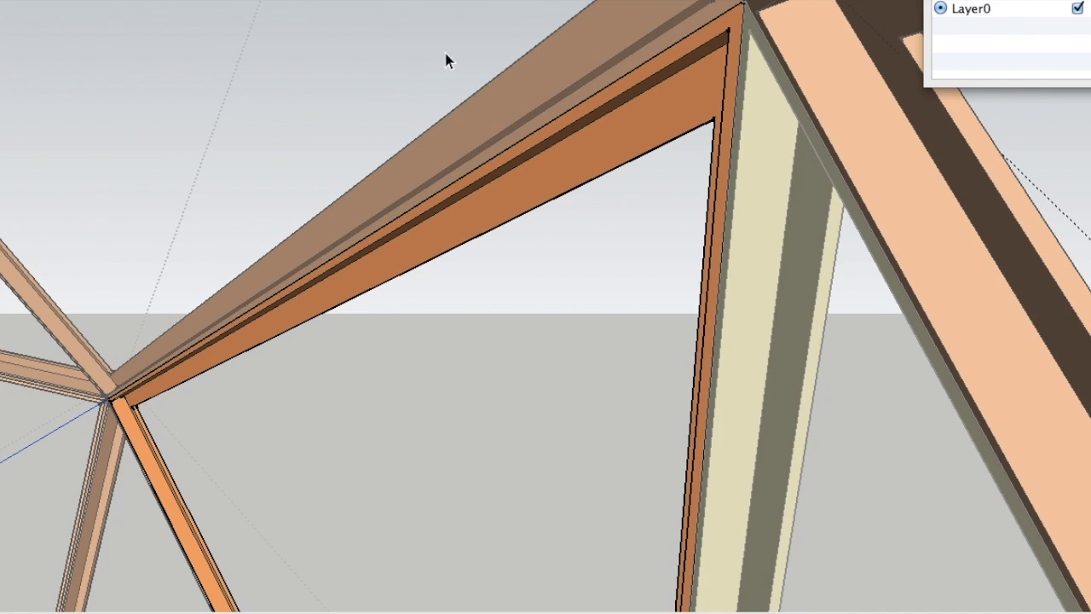
pyautogui.moveTo(523, 127); pyautogui.dragTo(506, 212, button='middle')
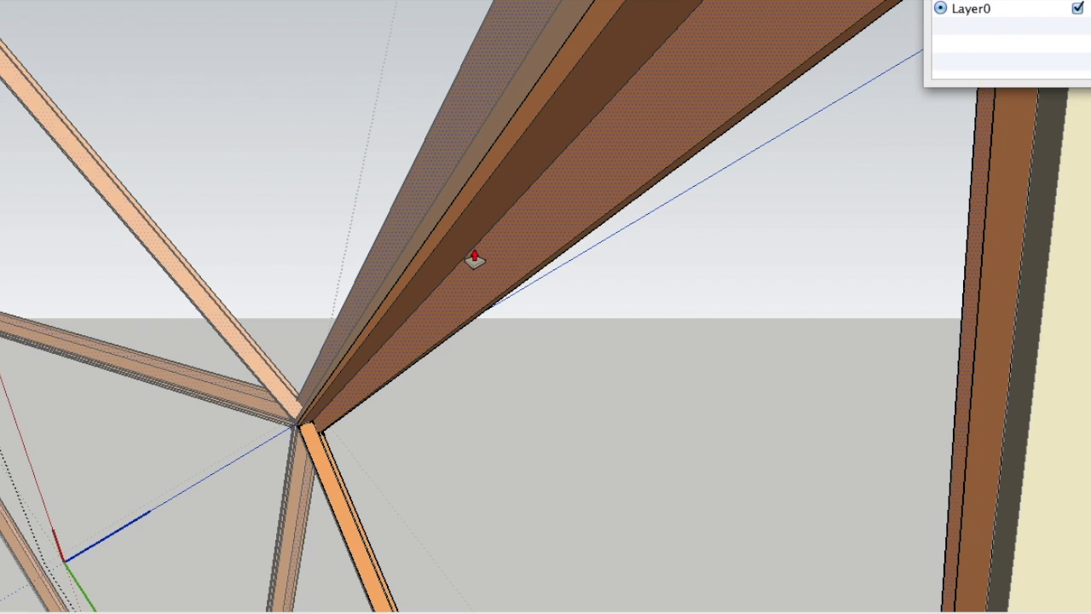
pyautogui.scroll(1, 514, 262)
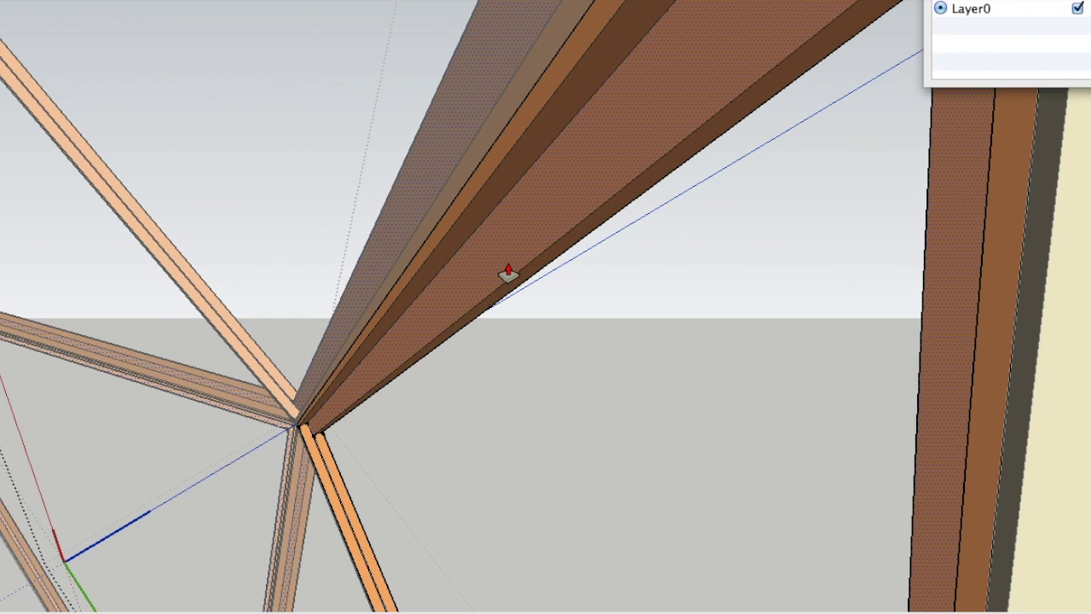
pyautogui.scroll(2, 506, 272)
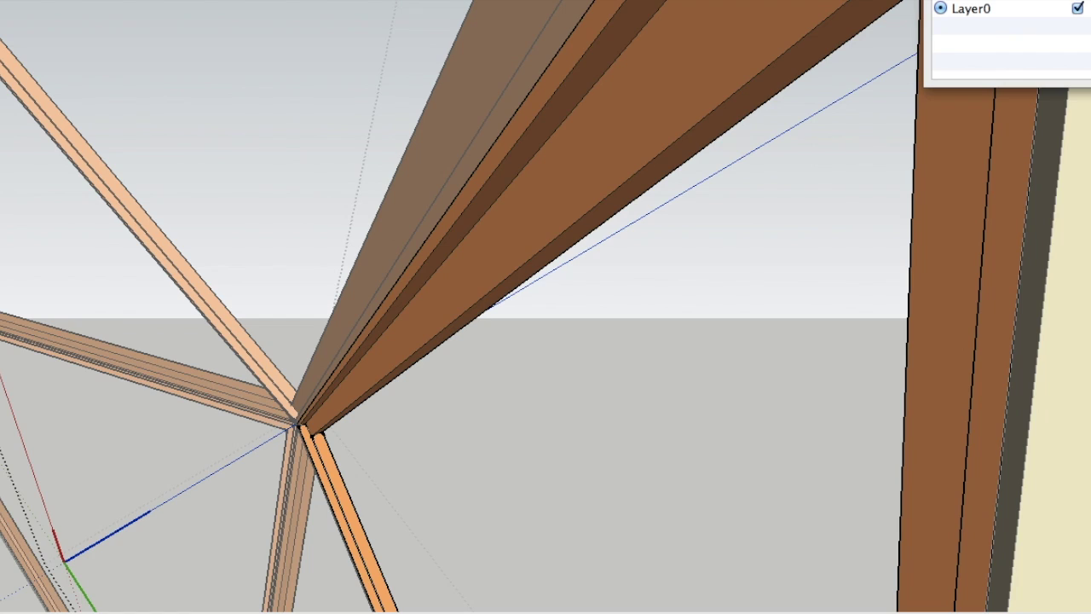
pyautogui.moveTo(569, 139); pyautogui.dragTo(237, 253, button='middle')
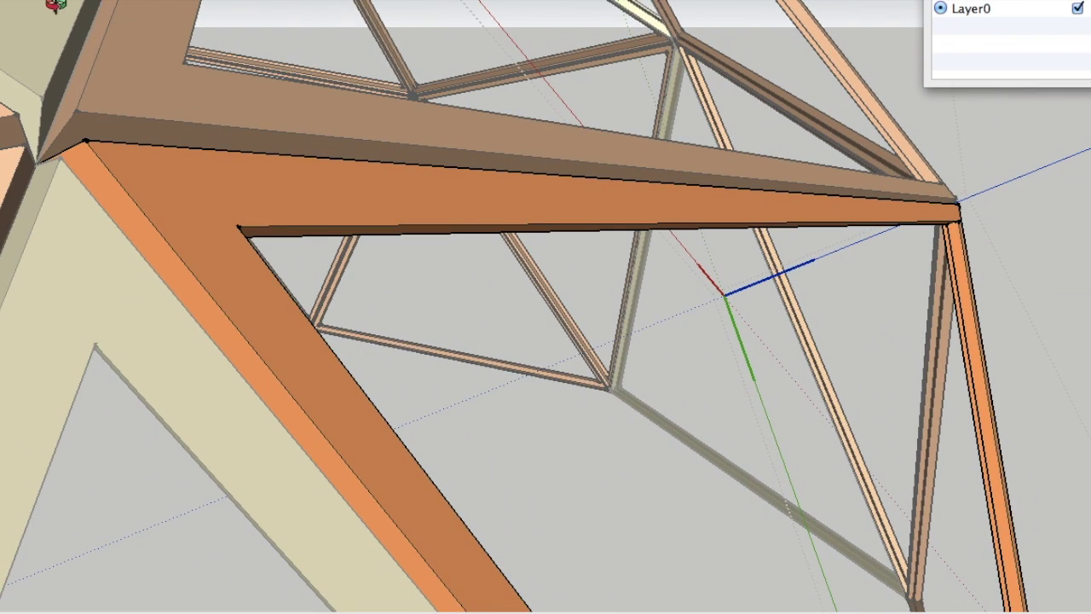
# Select the orange frame's connected faces and push its face inward to thin the beam.
pyautogui.tripleClick(185, 184)
pyautogui.click(141, 177)
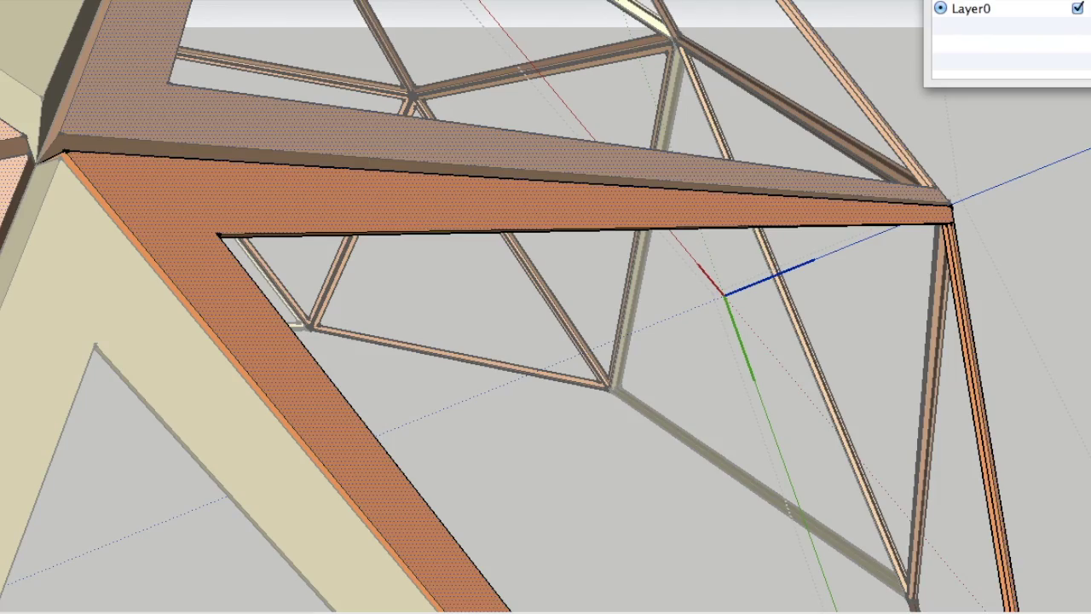
pyautogui.press('o')
pyautogui.moveTo(579, 190); pyautogui.dragTo(423, 241)
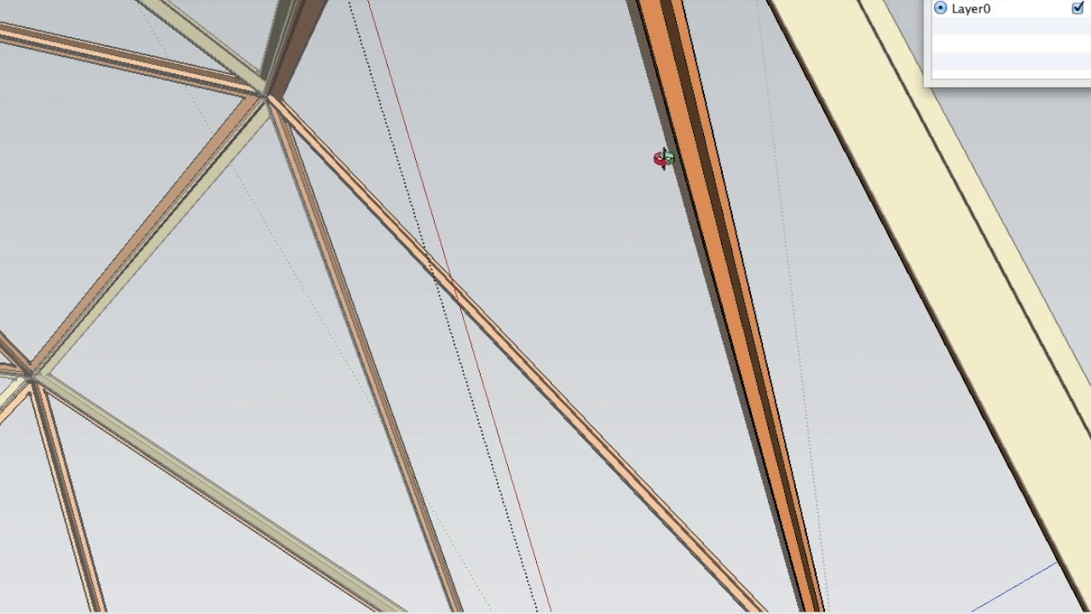
# Close the frame component edit so the full-colour dome returns, viewed toward a hub joint.
pyautogui.scroll(6, 702, 146)
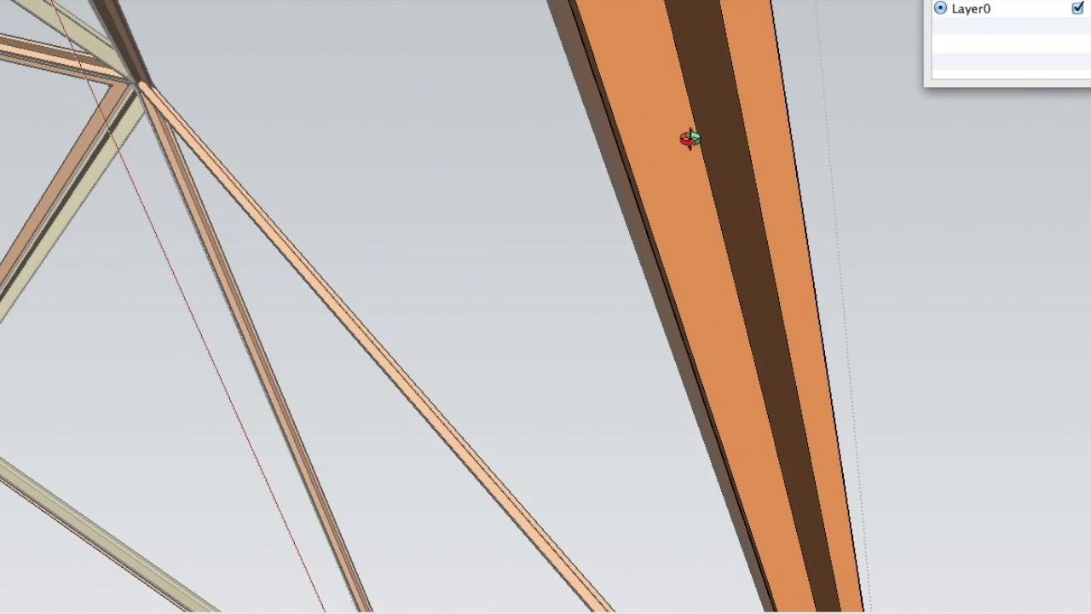
pyautogui.moveTo(690, 139); pyautogui.dragTo(552, 298)
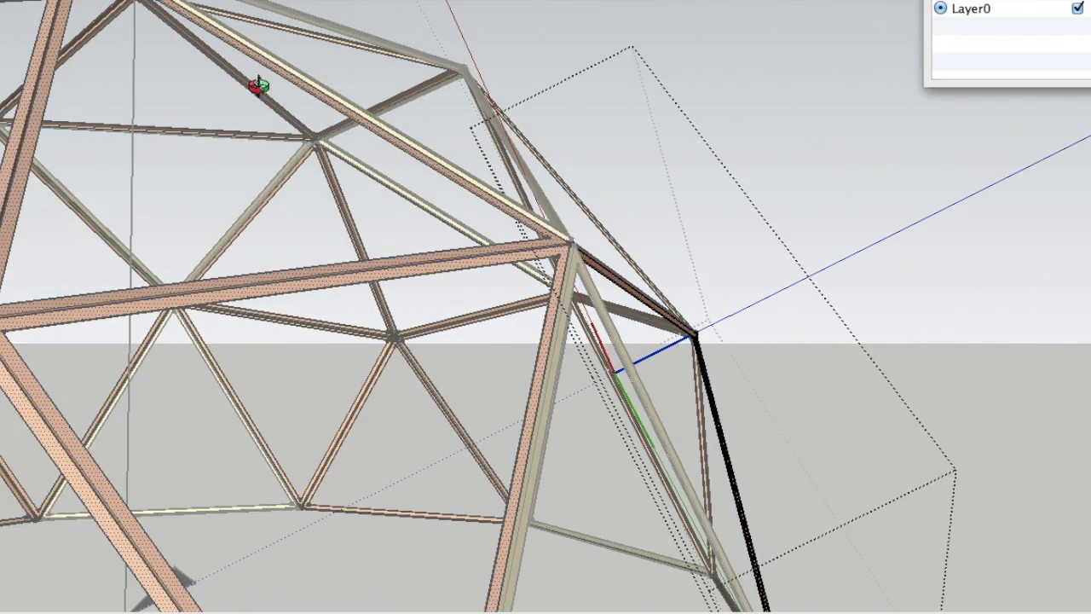
pyautogui.click(810, 175)
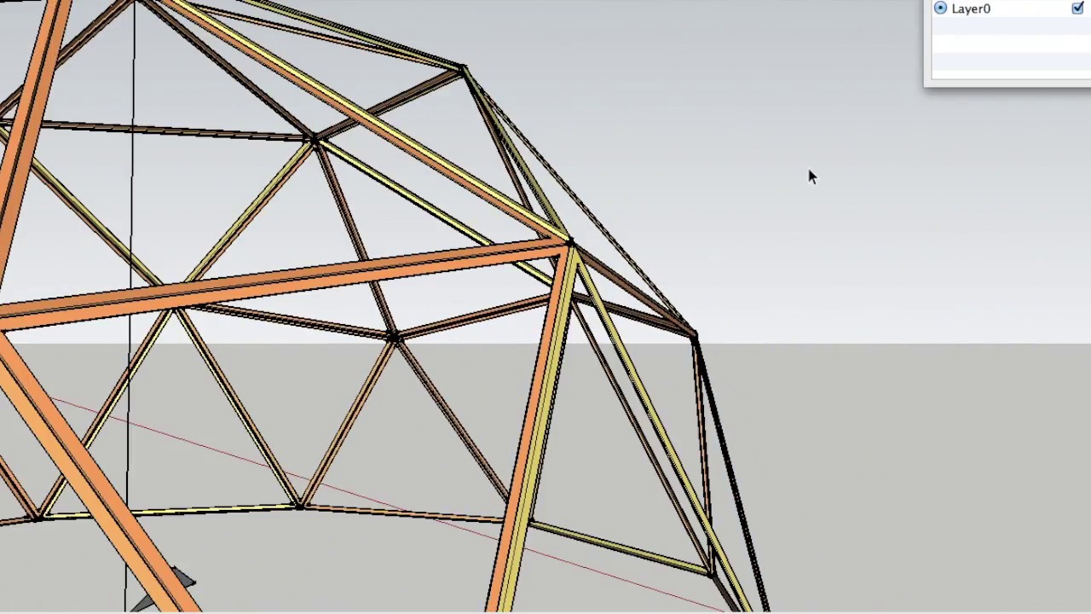
pyautogui.scroll(3, 576, 268)
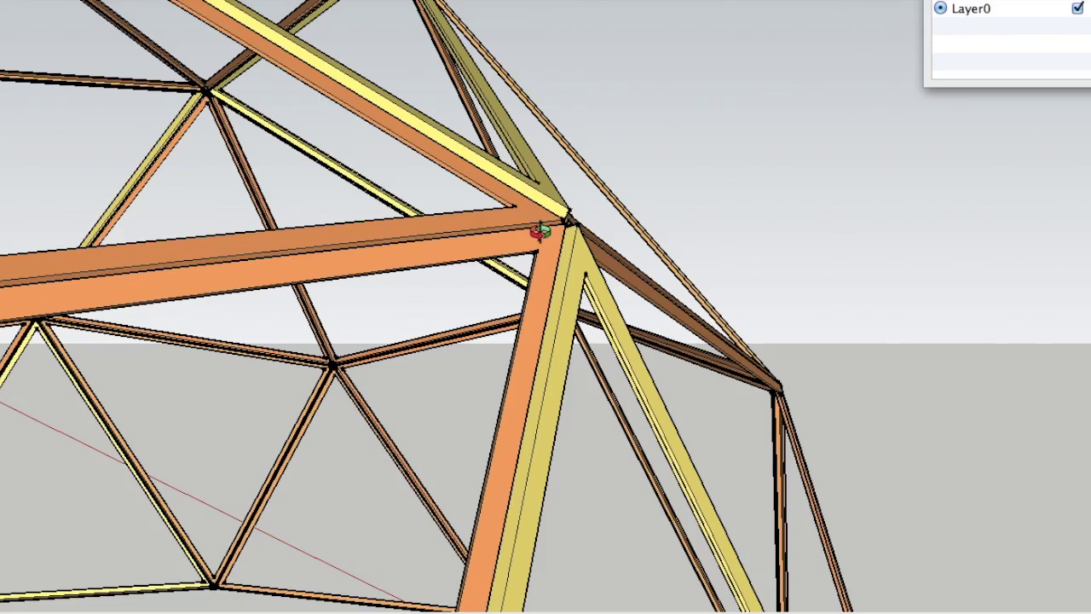
pyautogui.moveTo(540, 231); pyautogui.dragTo(619, 290)
# Open the yellow strut at the hub for editing and push its first face inward.
pyautogui.moveTo(556, 305); pyautogui.dragTo(784, 227)
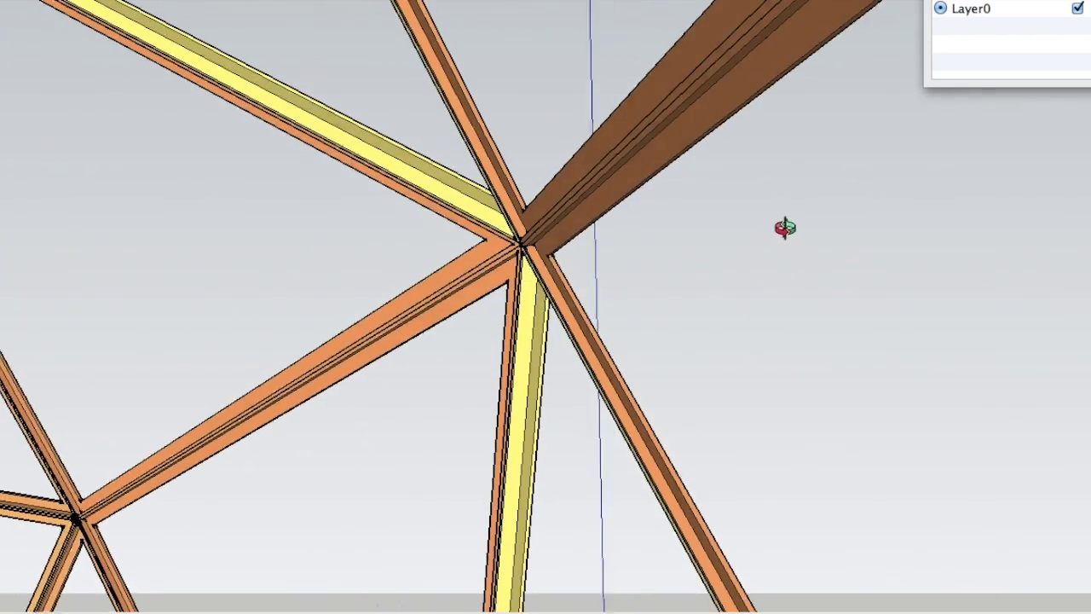
pyautogui.moveTo(591, 241); pyautogui.dragTo(638, 269)
pyautogui.scroll(4, 623, 276)
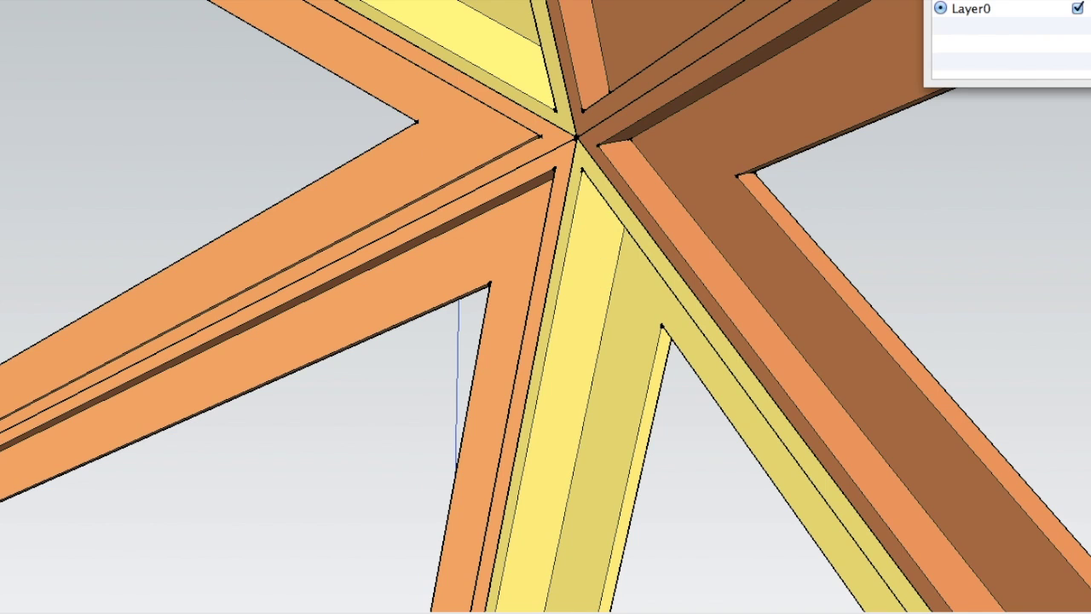
pyautogui.click(599, 369)
pyautogui.doubleClick(608, 372)
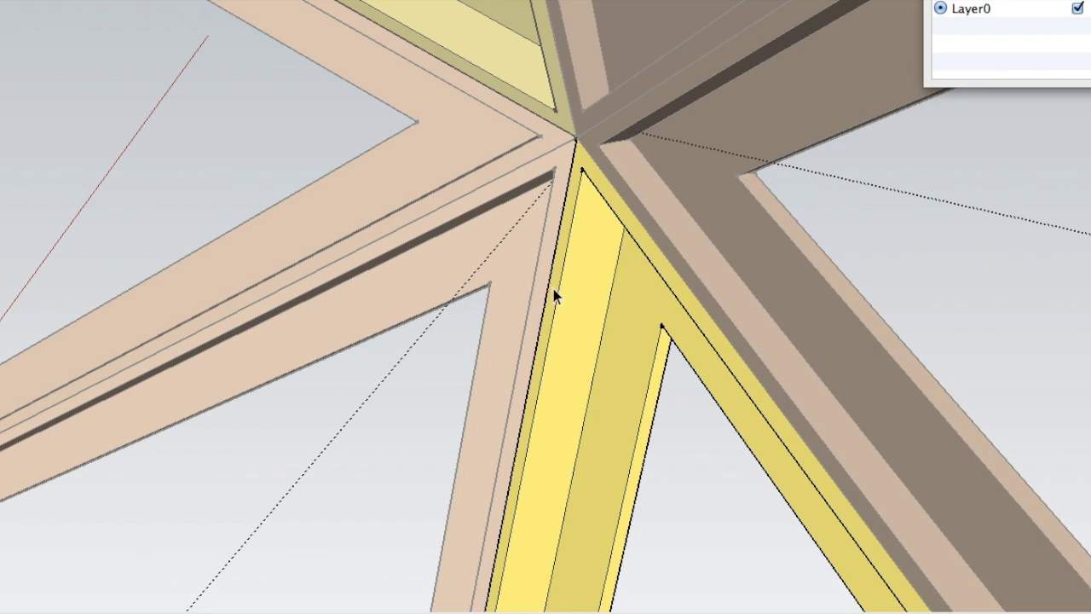
pyautogui.press('p')
pyautogui.moveTo(626, 334); pyautogui.dragTo(601, 350)
# Push a second yellow strut face inward from another side, then exit the component edit.
pyautogui.press('o')
pyautogui.moveTo(701, 196); pyautogui.dragTo(481, 284)
pyautogui.moveTo(606, 280); pyautogui.dragTo(510, 287)
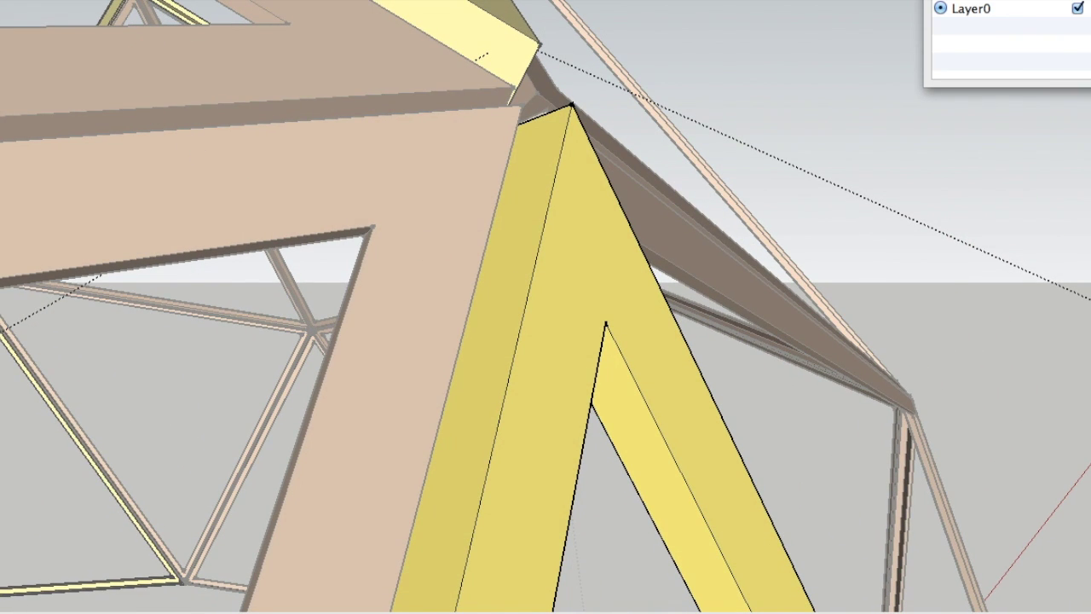
pyautogui.press('p')
pyautogui.moveTo(580, 267); pyautogui.dragTo(548, 282)
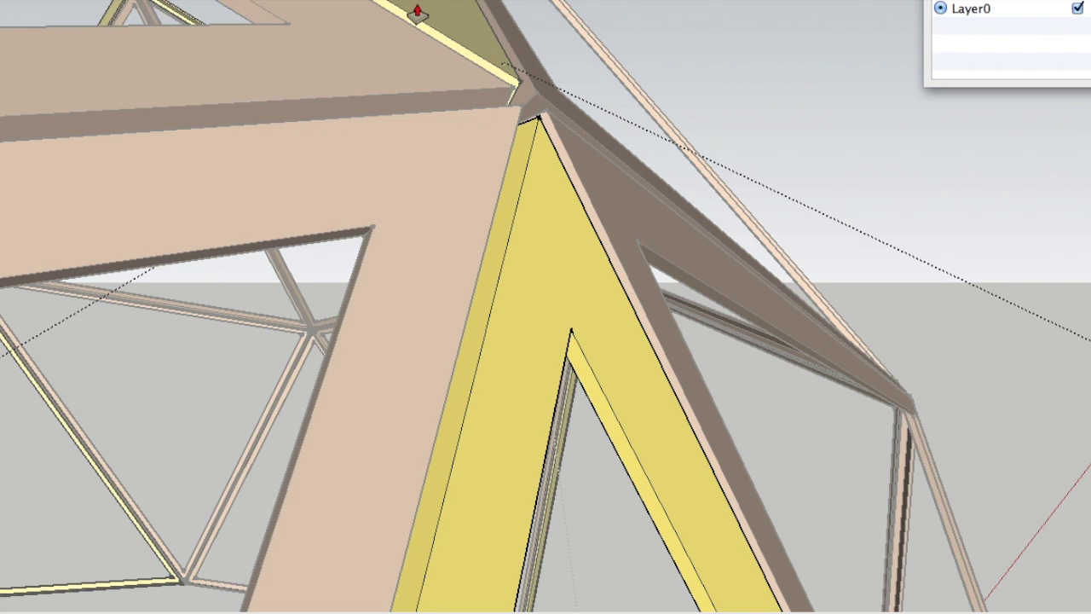
pyautogui.press('o')
pyautogui.click(835, 86)
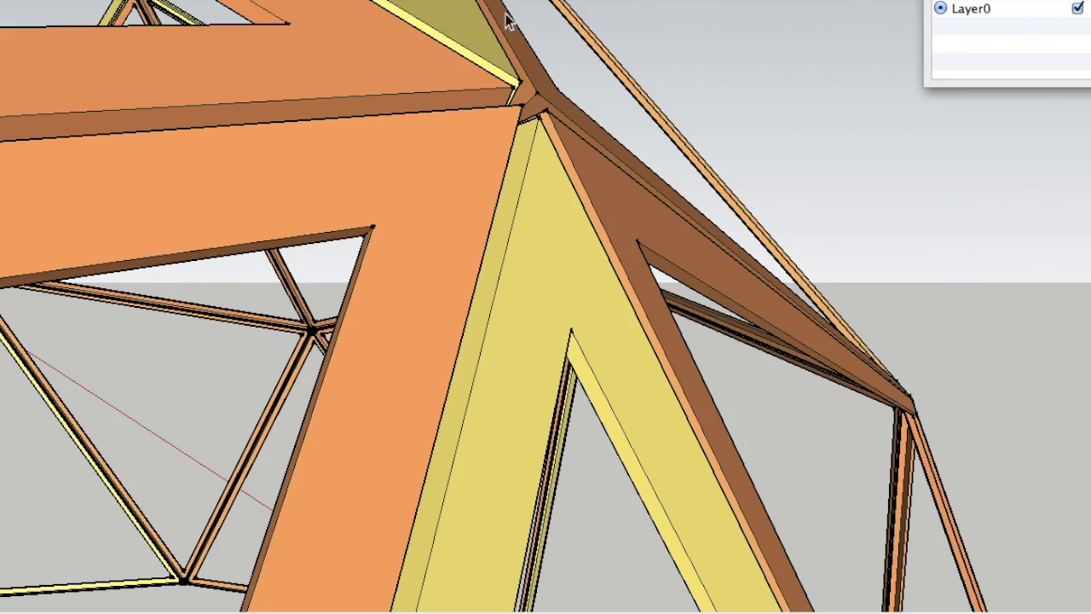
pyautogui.moveTo(637, 131); pyautogui.dragTo(519, 307)
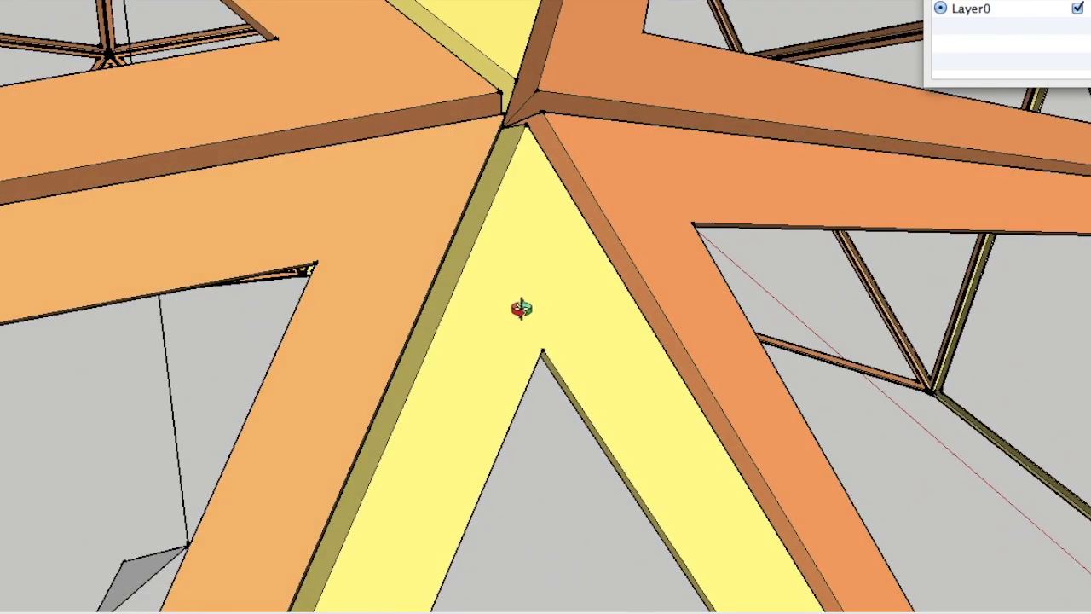
pyautogui.moveTo(599, 295)
pyautogui.mouseDown()
pyautogui.moveTo(546, 295)
pyautogui.moveTo(513, 326)
pyautogui.mouseUp()
pyautogui.scroll(3, 546, 218)
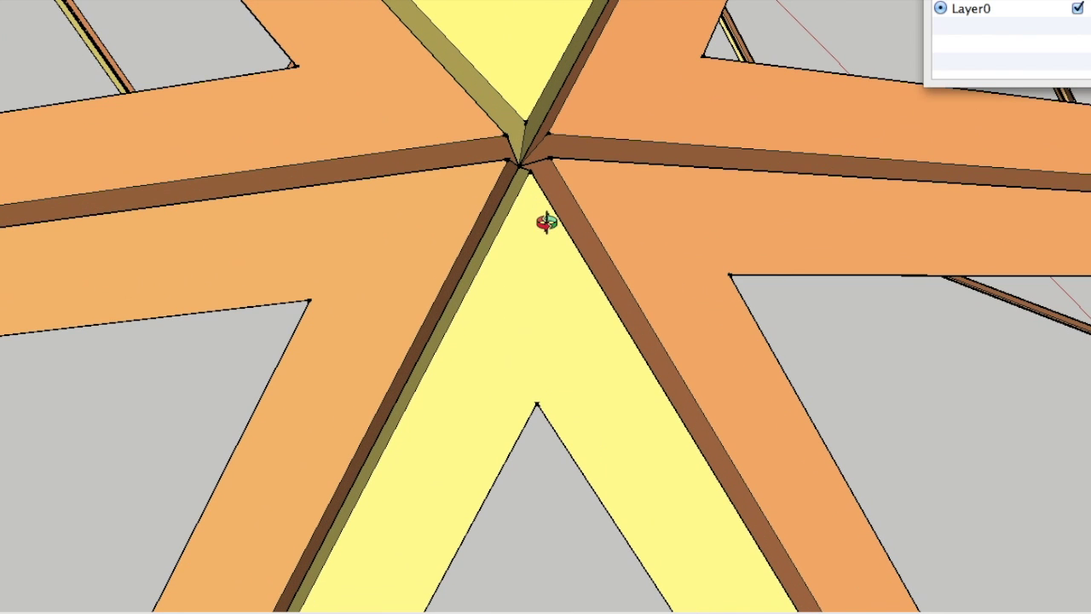
pyautogui.scroll(2, 520, 182)
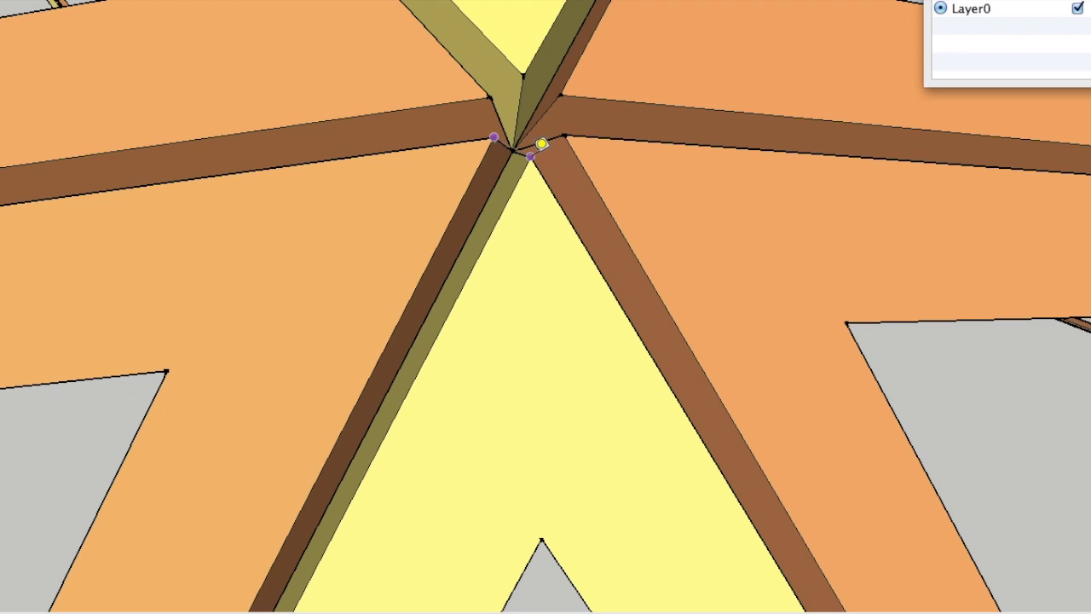
pyautogui.moveTo(542, 147)
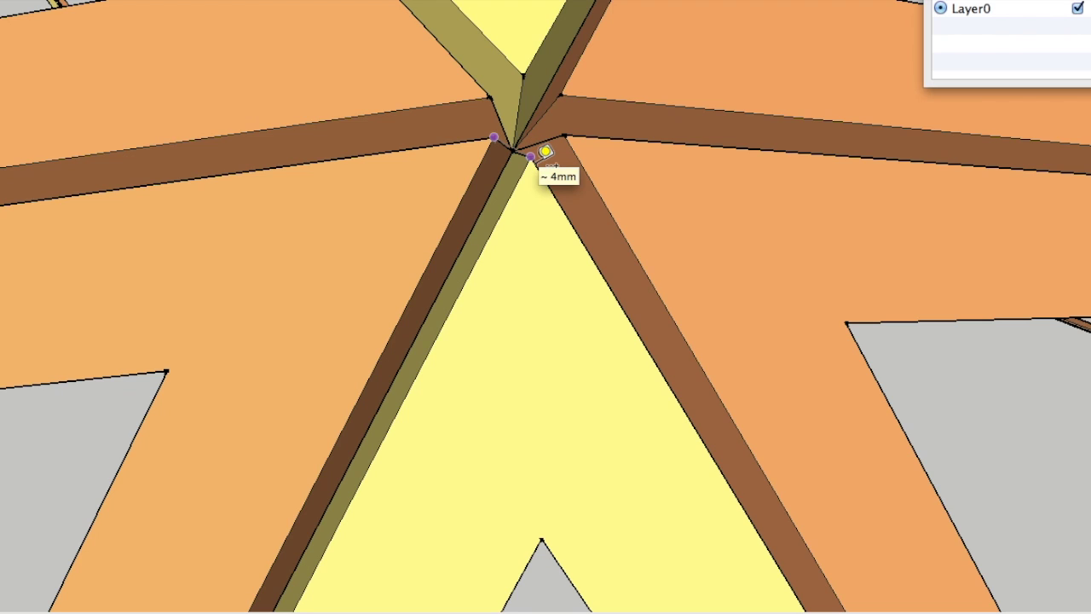
pyautogui.click(533, 162)
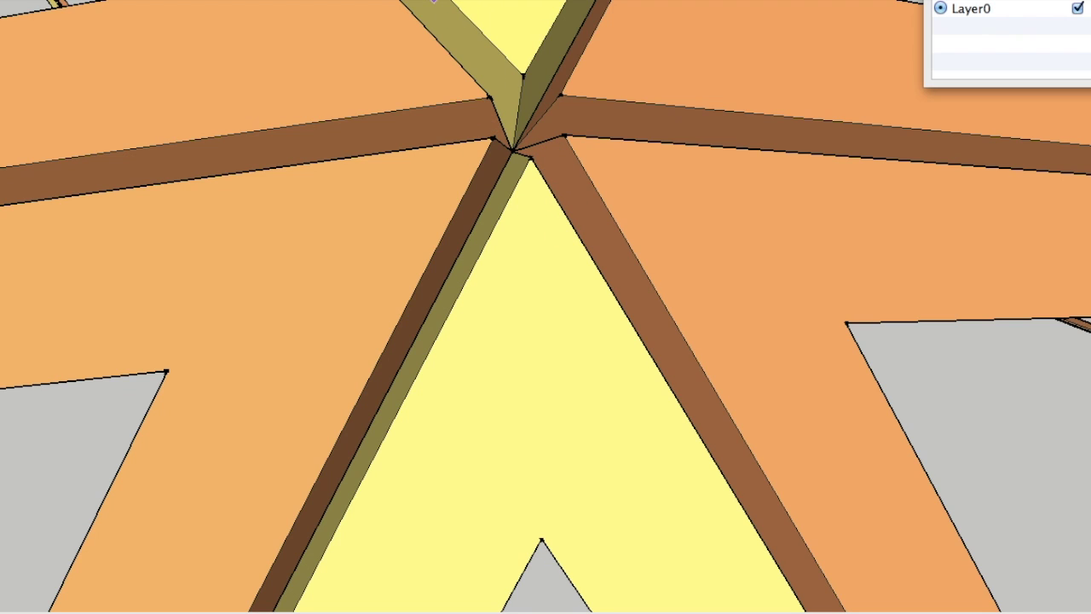
pyautogui.moveTo(477, 236); pyautogui.dragTo(523, 290, button='middle')
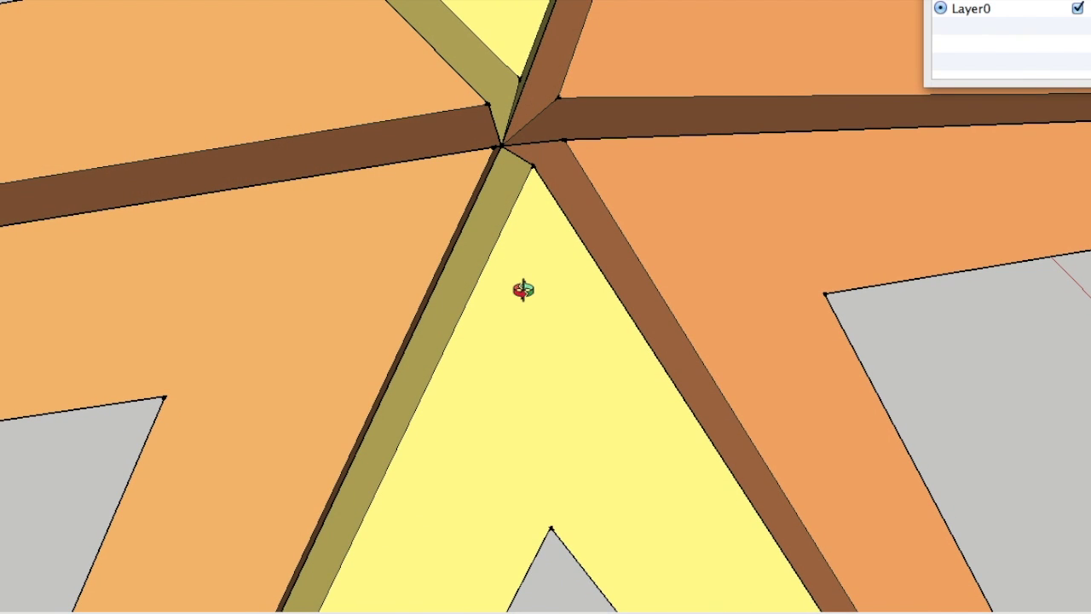
pyautogui.moveTo(482, 258); pyautogui.dragTo(454, 270, button='middle')
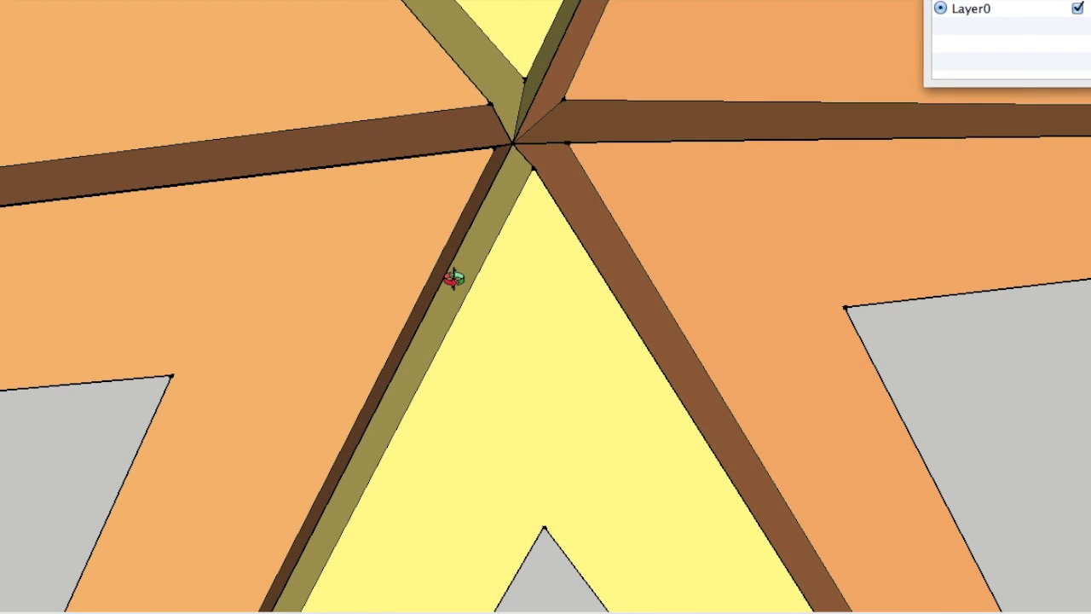
pyautogui.scroll(3, 452, 276)
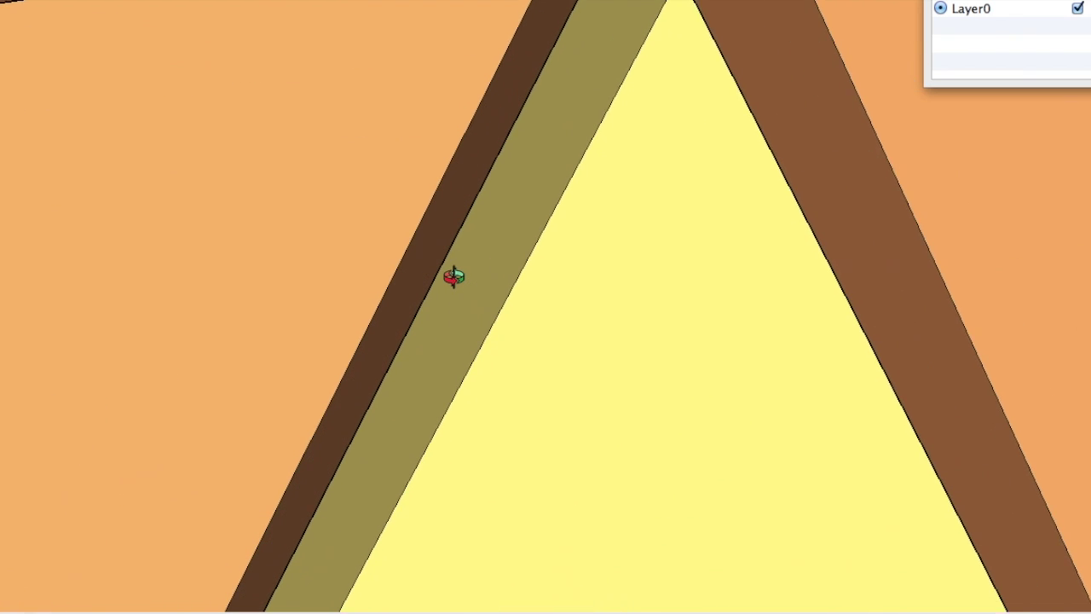
pyautogui.scroll(-8, 452, 276)
pyautogui.scroll(-10, 453, 276)
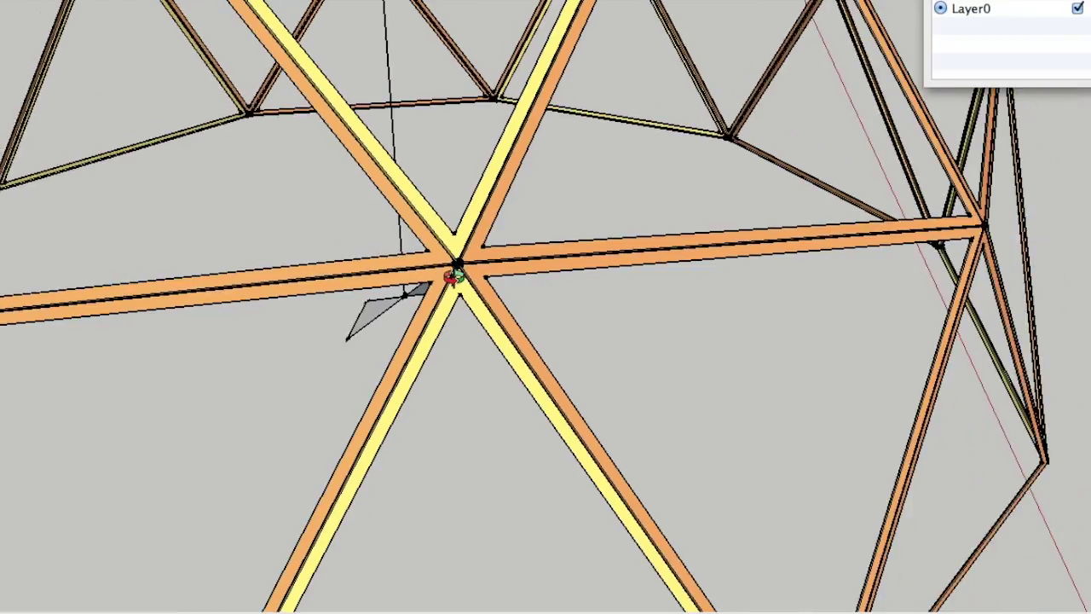
pyautogui.moveTo(474, 226); pyautogui.dragTo(567, 235, button='middle')
pyautogui.scroll(10, 497, 264)
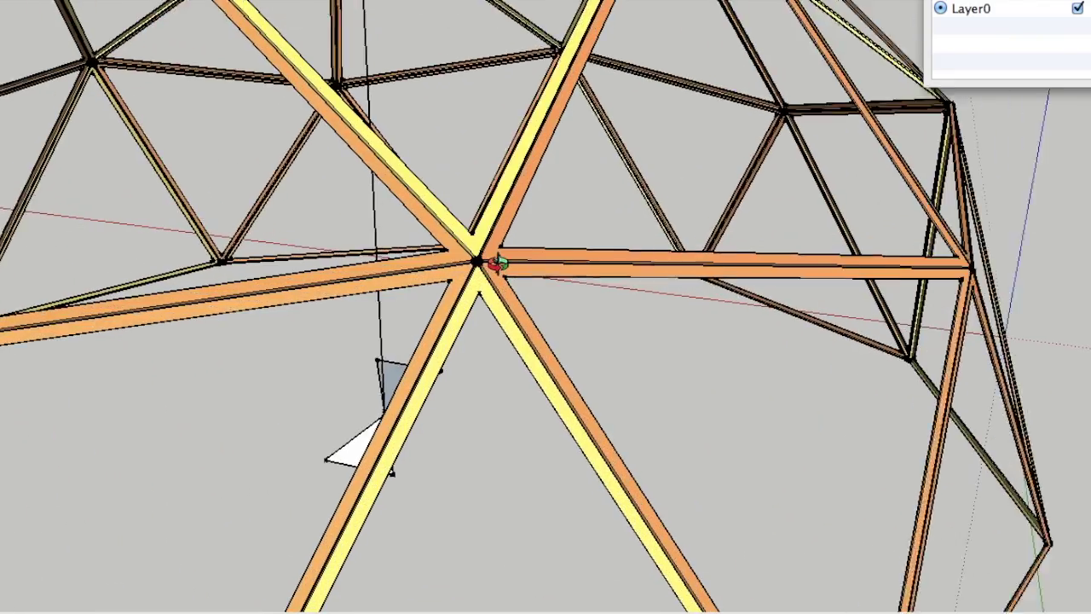
pyautogui.scroll(-10, 426, 280)
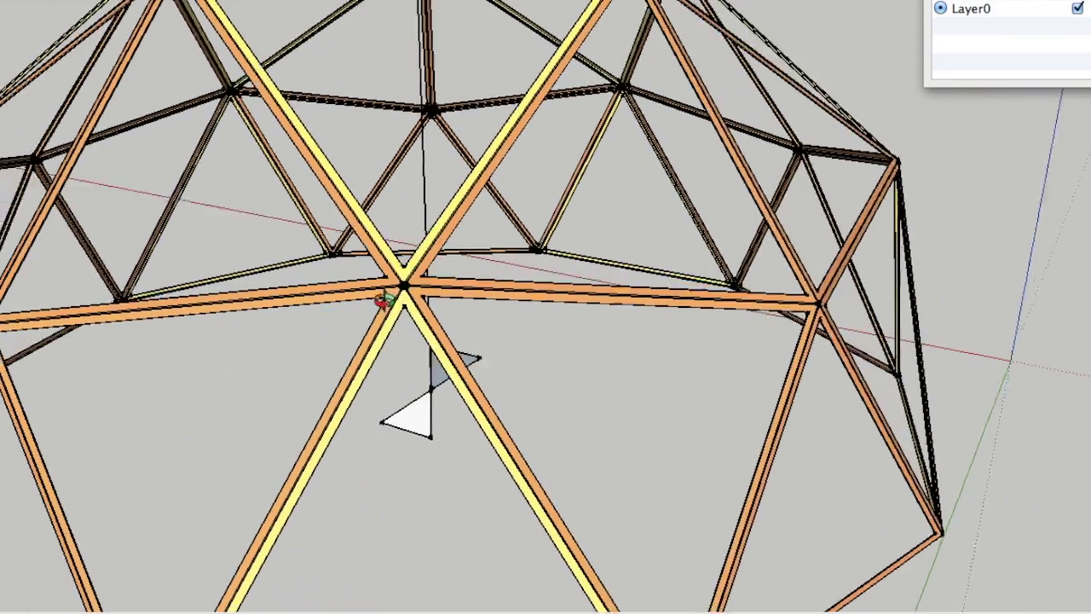
pyautogui.moveTo(383, 300); pyautogui.dragTo(605, 300, button='middle')
pyautogui.scroll(4, 594, 303)
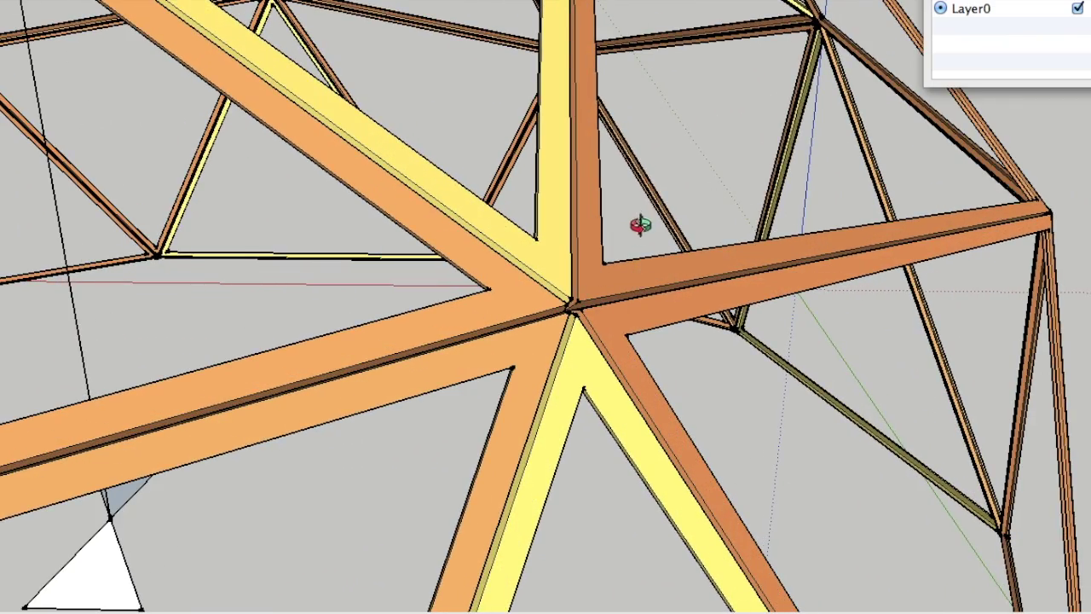
pyautogui.moveTo(638, 285); pyautogui.dragTo(526, 365, button='middle')
pyautogui.scroll(-2, 569, 303)
pyautogui.scroll(-6, 526, 365)
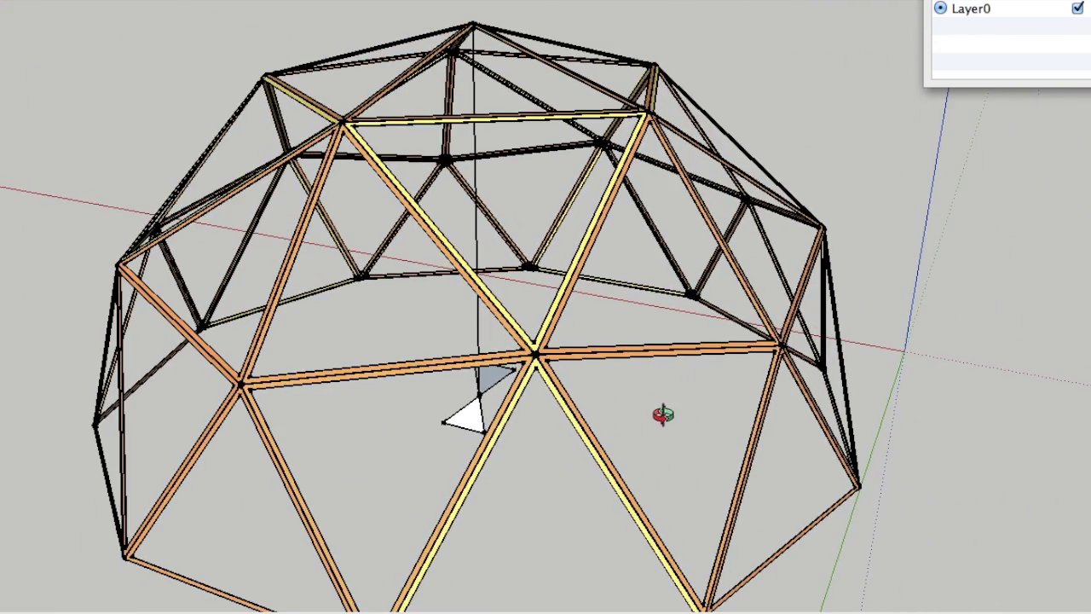
pyautogui.moveTo(662, 414); pyautogui.dragTo(447, 356, button='middle')
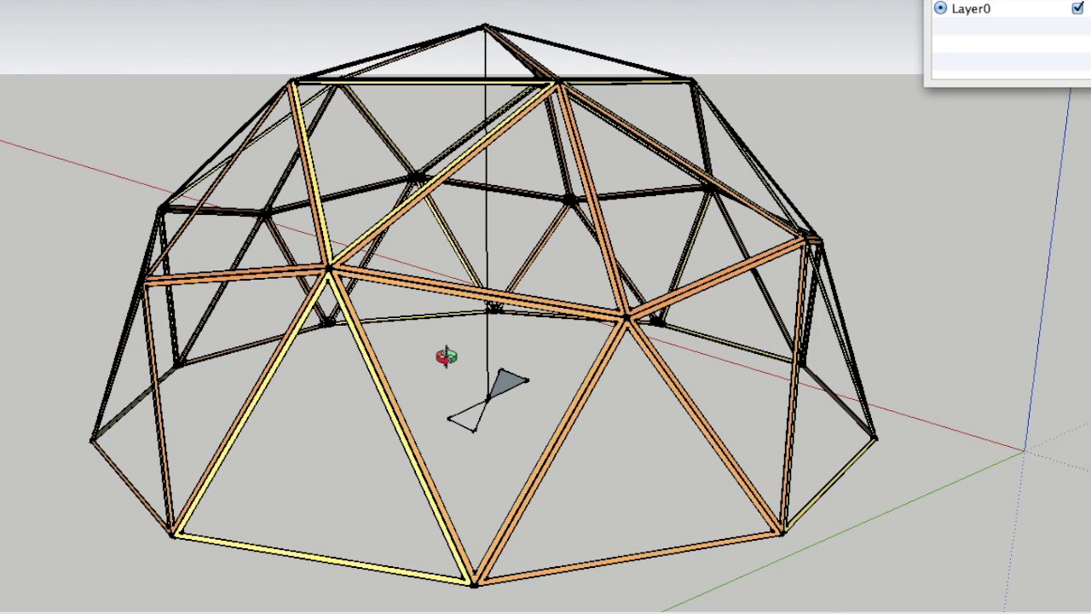